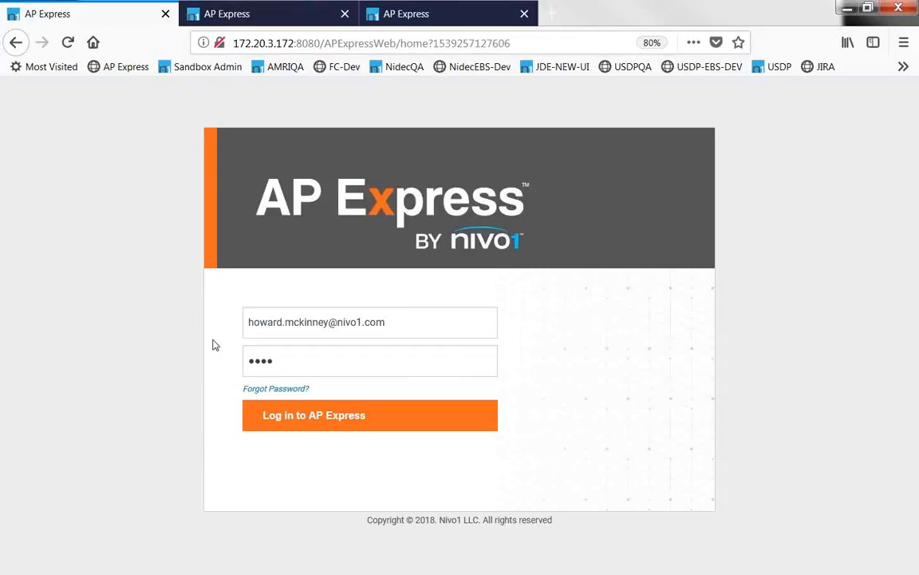
Log in to AP Express and list the three Approval In Progress batches.
left_click(352, 427)
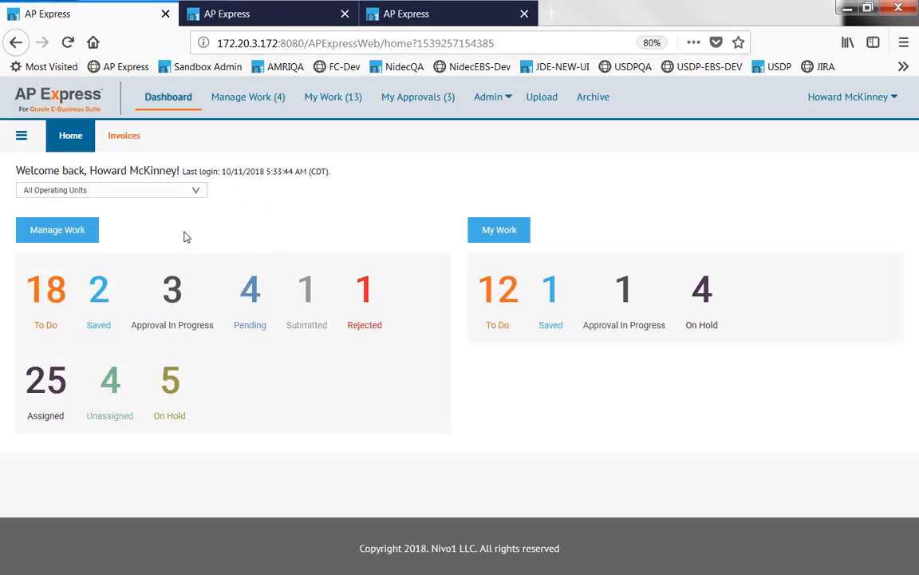
left_click(174, 292)
Scroll down to the Batches by Status table listing the three Approval In Progress batches.
scroll(178, 293, "down", 1)
scroll(250, 306, "down", 2)
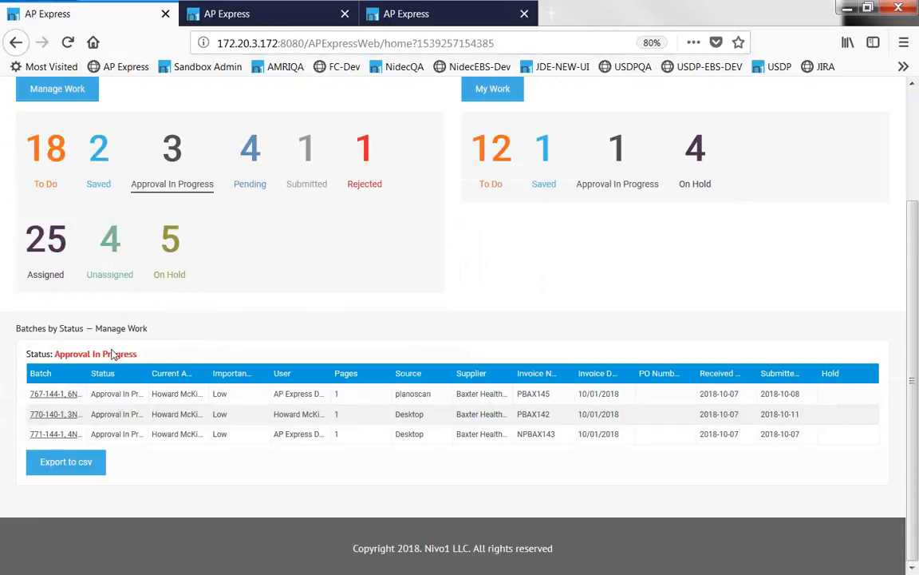
Open batch 767-144-1 and review invoice PBAX145's two lines, approvers and processing notes.
left_click(56, 394)
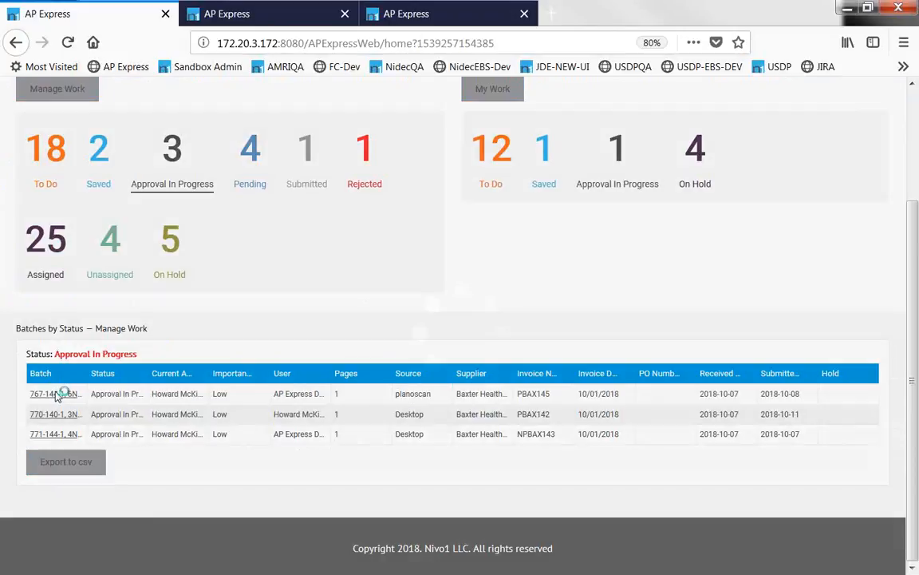
scroll(343, 376, "down", 2)
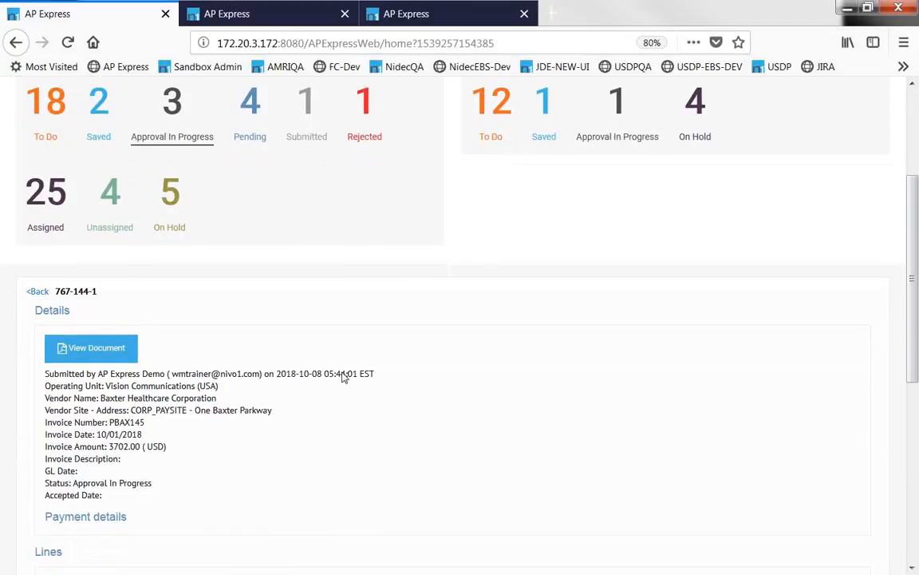
scroll(340, 374, "down", 4)
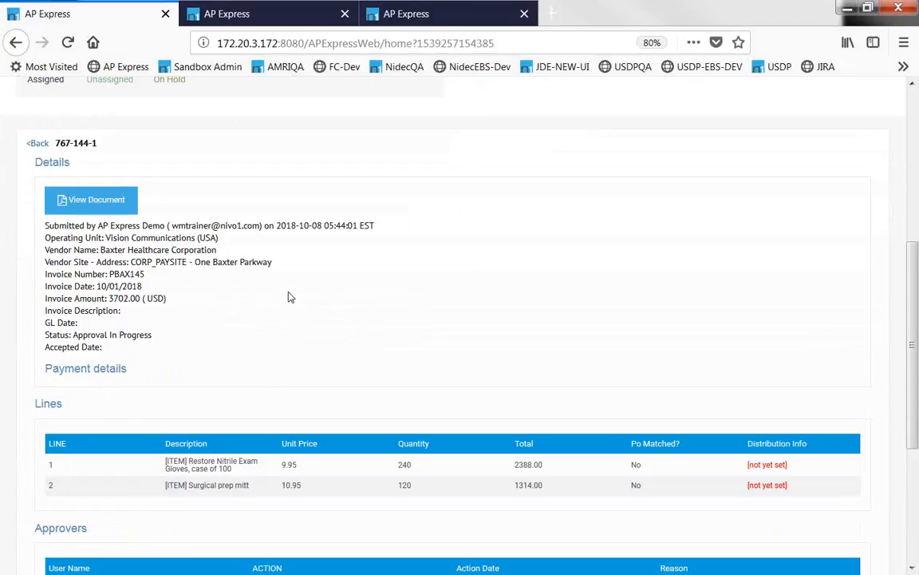
scroll(290, 297, "down", 5)
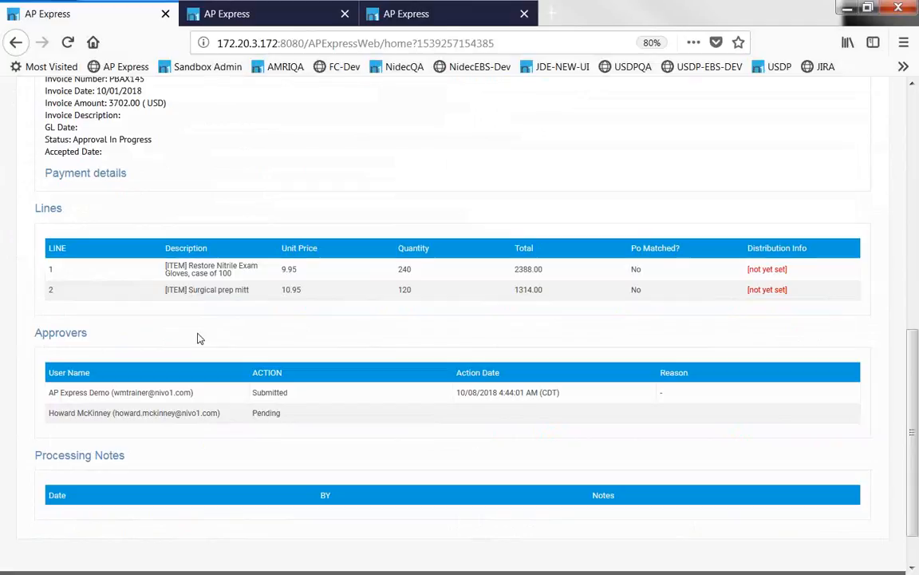
scroll(200, 338, "down", 1)
scroll(195, 334, "down", 1)
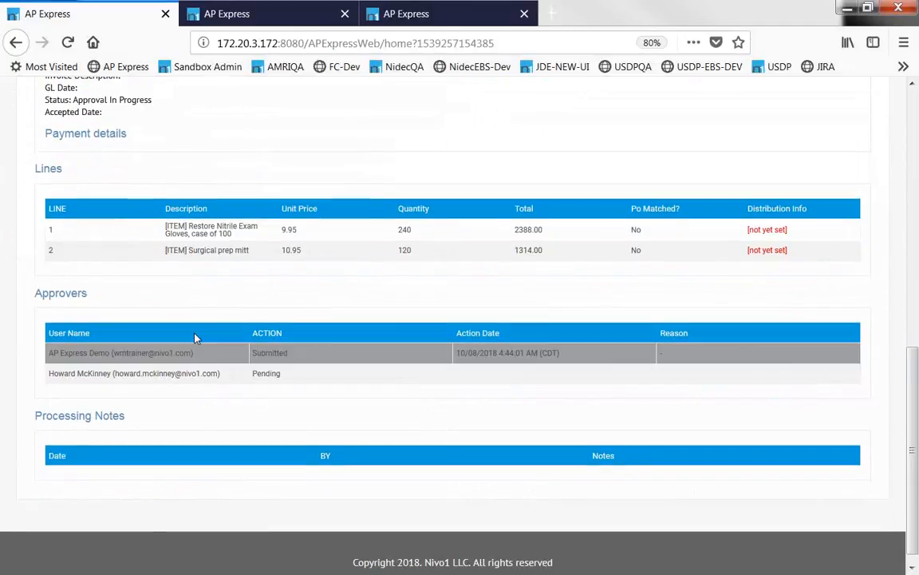
scroll(195, 334, "up", 5)
Return from the batch details to the dashboard top, keeping All Operating Units selected.
left_click(37, 156)
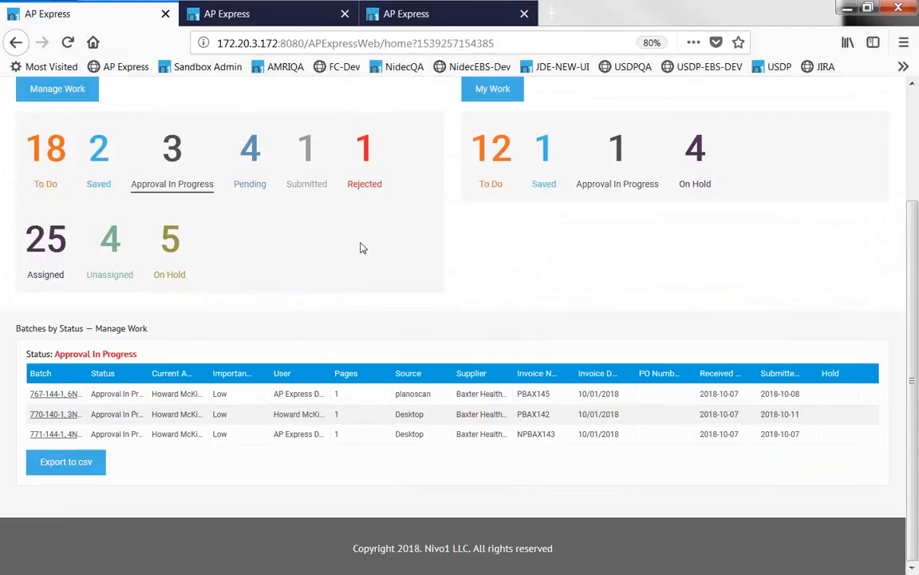
scroll(359, 252, "up", 2)
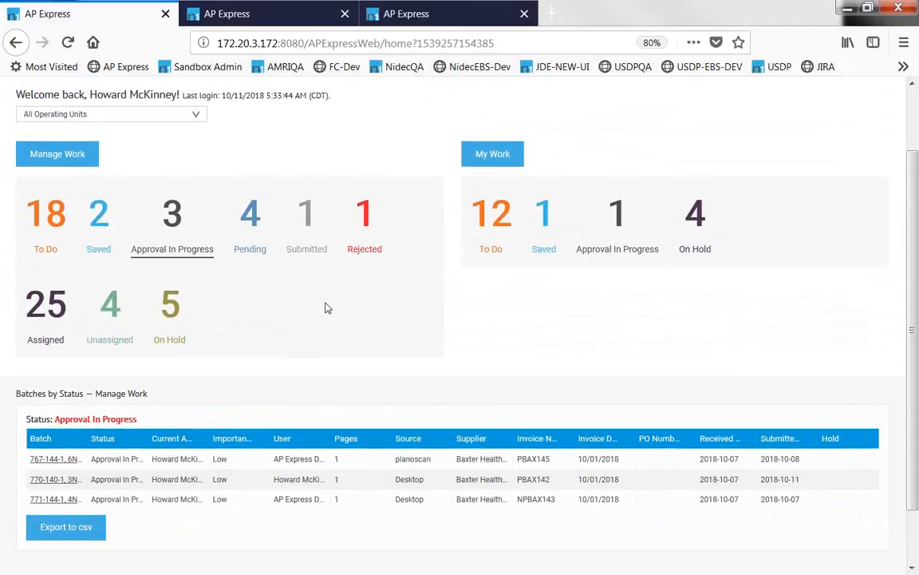
scroll(321, 302, "down", 2)
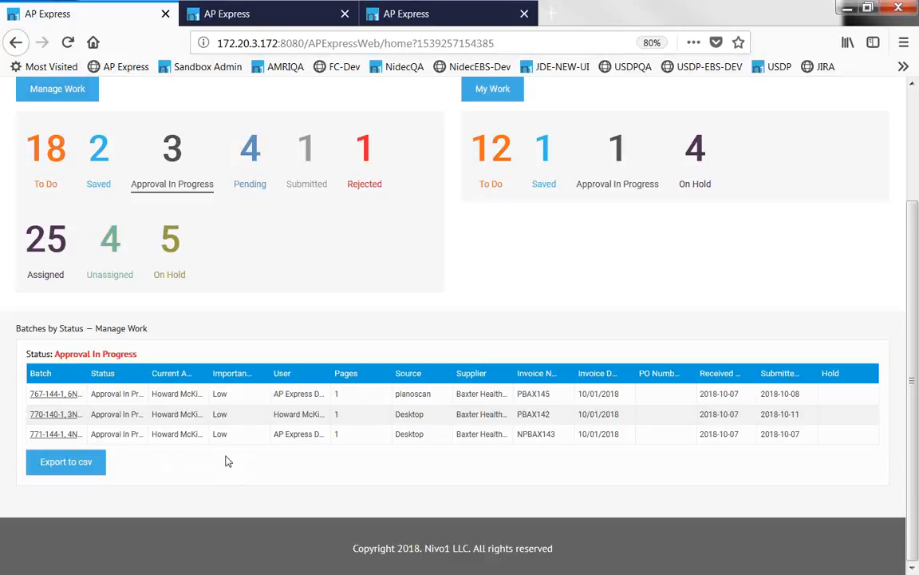
scroll(227, 460, "up", 1)
scroll(247, 457, "up", 3)
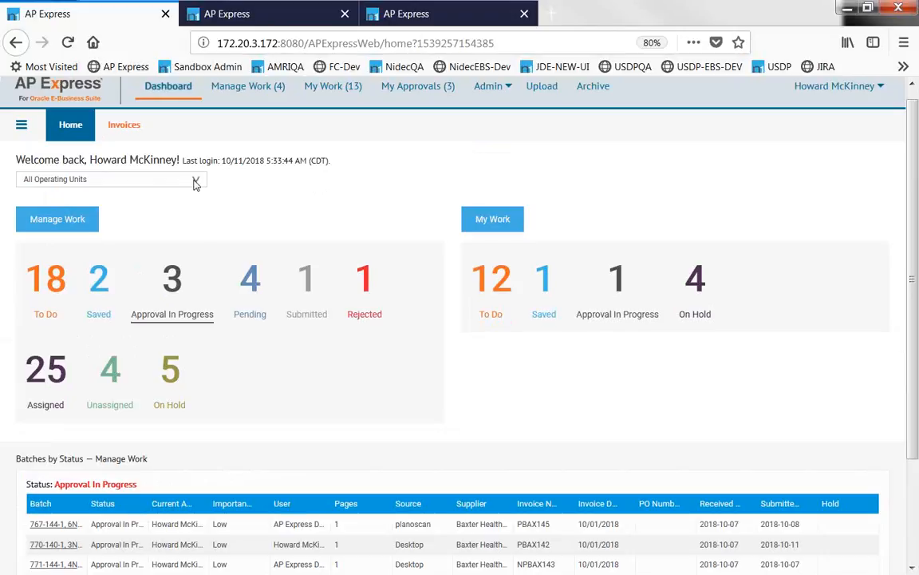
left_click(195, 183)
left_click(195, 182)
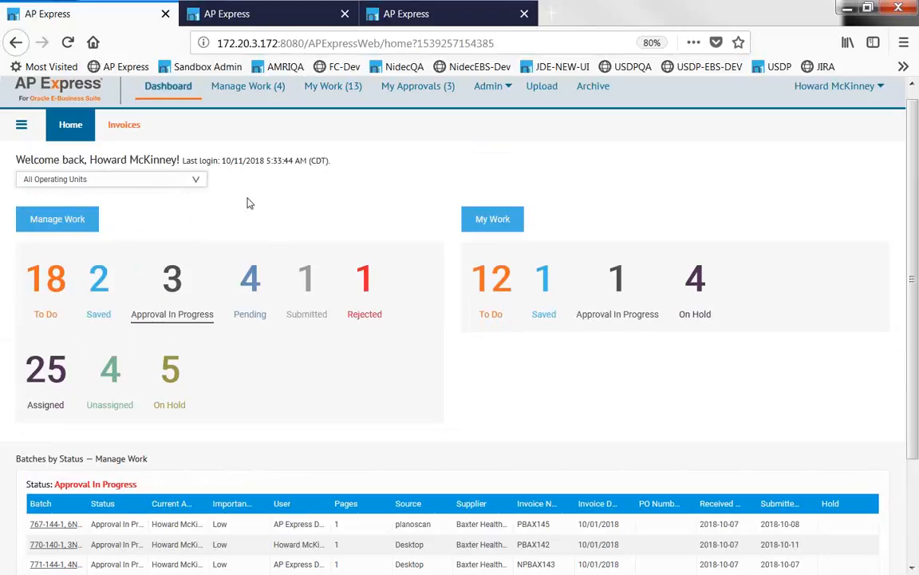
Switch the dashboard to Vision Operations, Vision Communications (USA), back to All Operating Units, then open Manage Work.
left_click(198, 180)
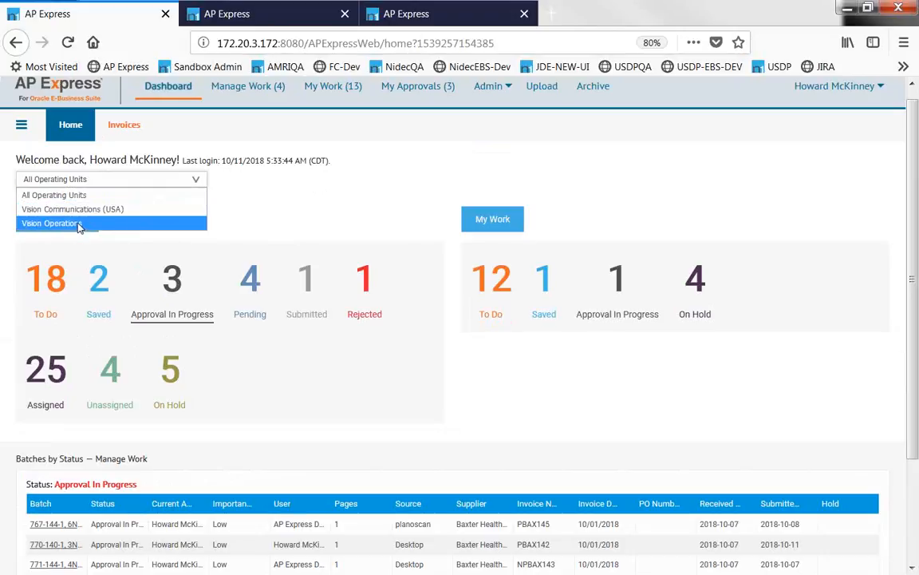
left_click(78, 224)
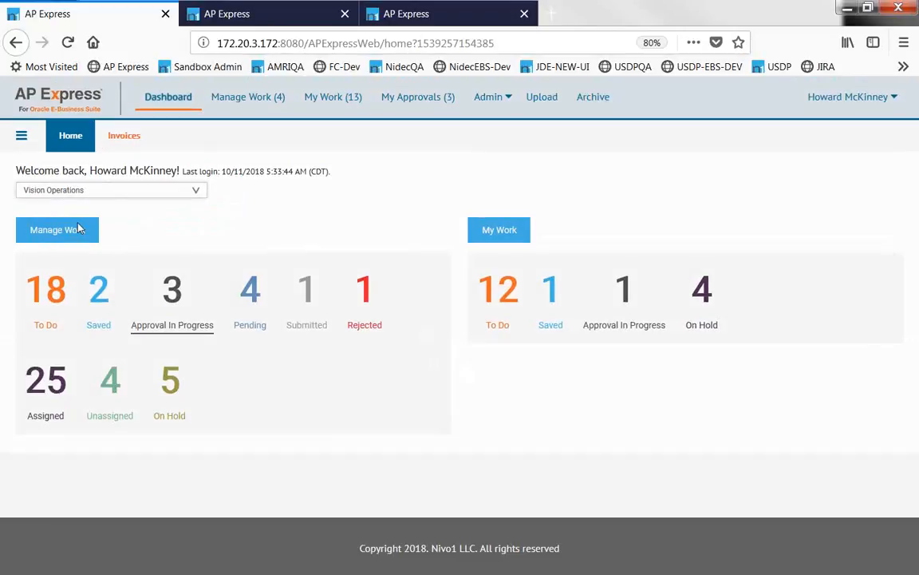
left_click(188, 189)
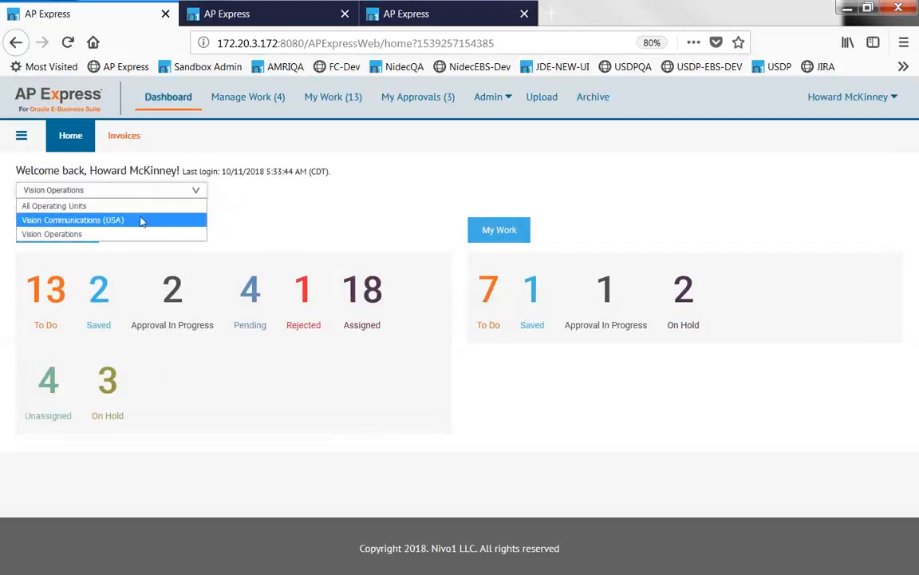
left_click(140, 220)
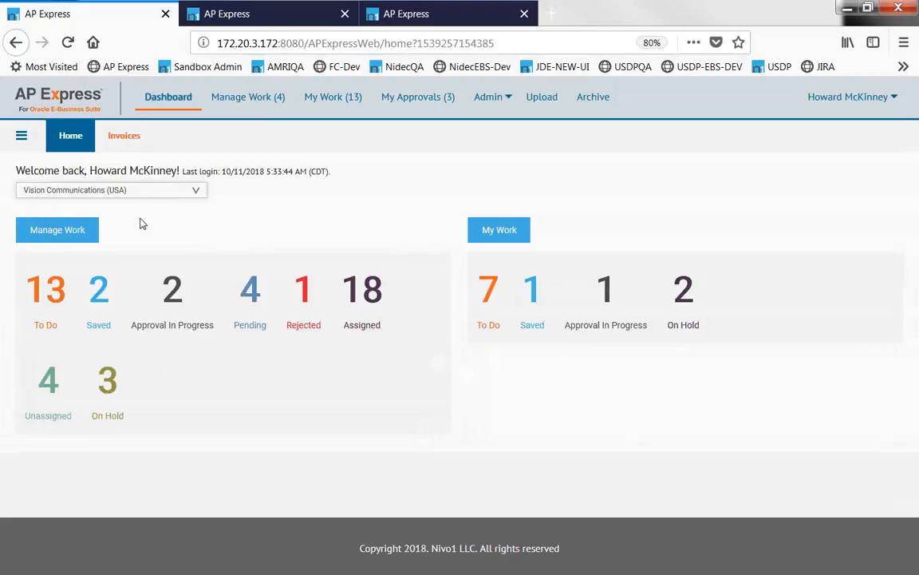
left_click(144, 191)
left_click(146, 207)
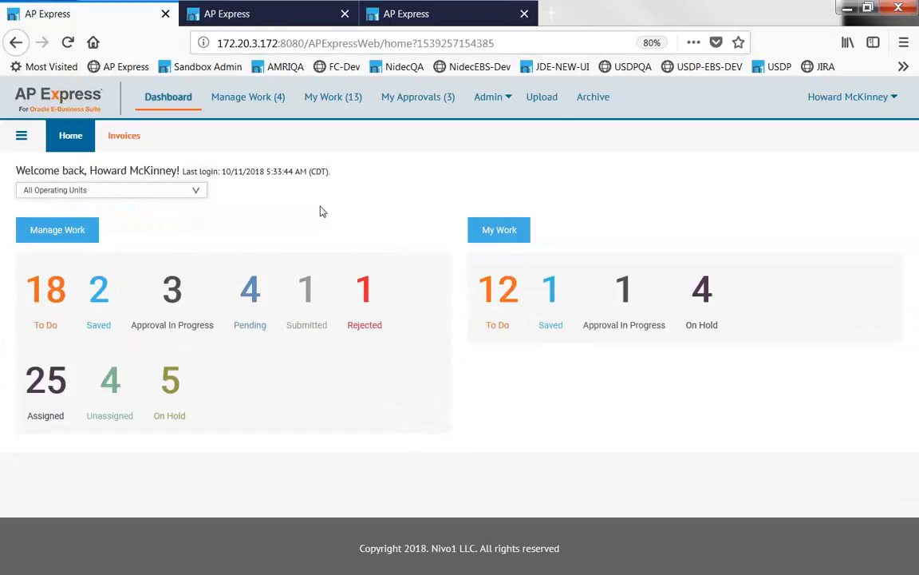
left_click(257, 99)
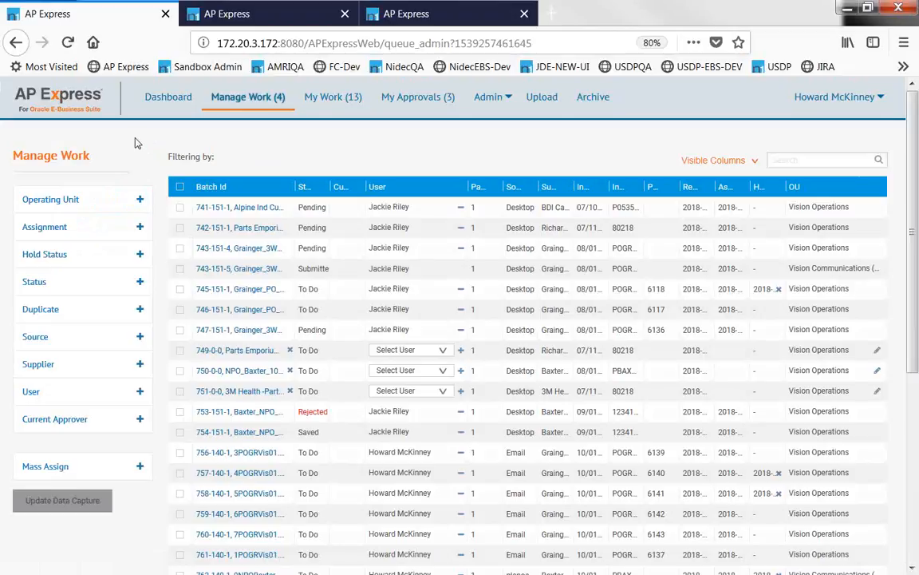
Filter Manage Work to Vision Communications (USA) and To Do, then remove the To Do filter.
left_click(52, 208)
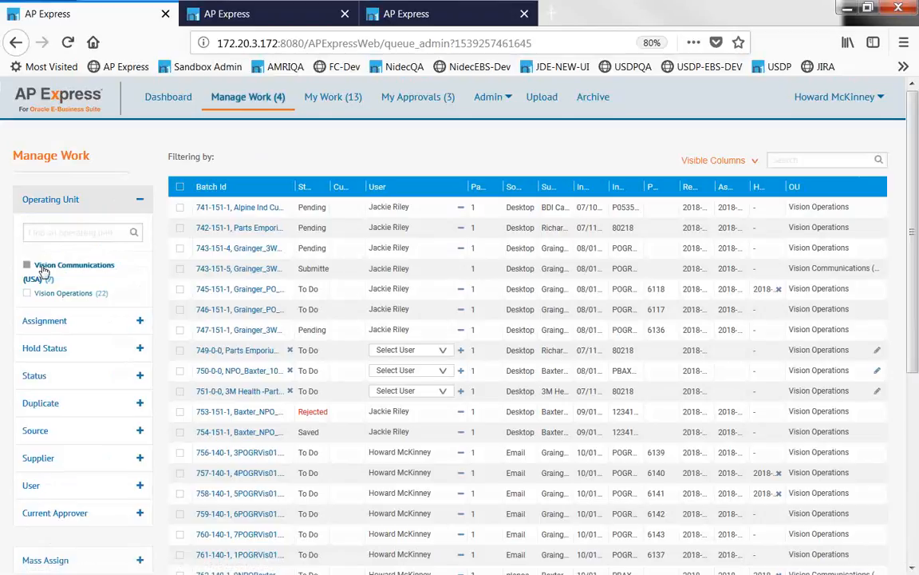
left_click(44, 272)
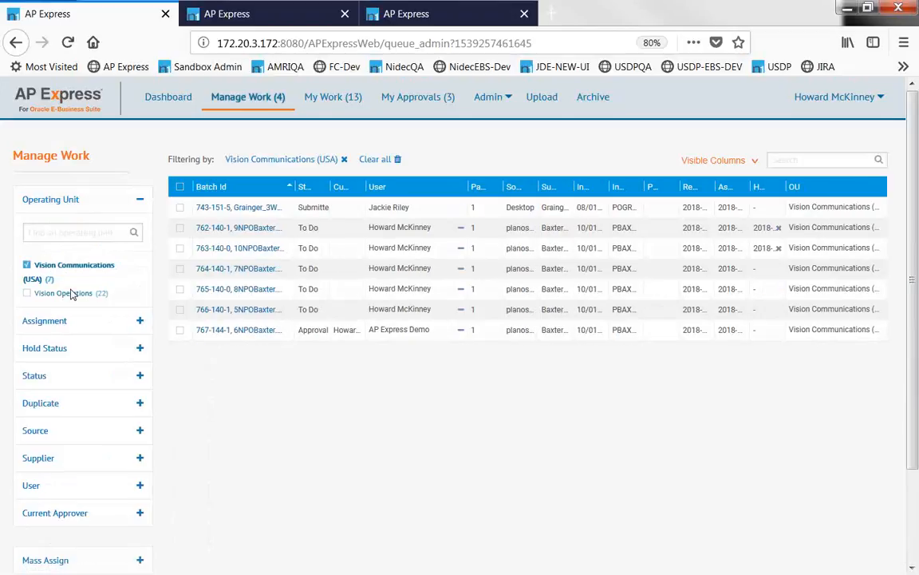
left_click(54, 363)
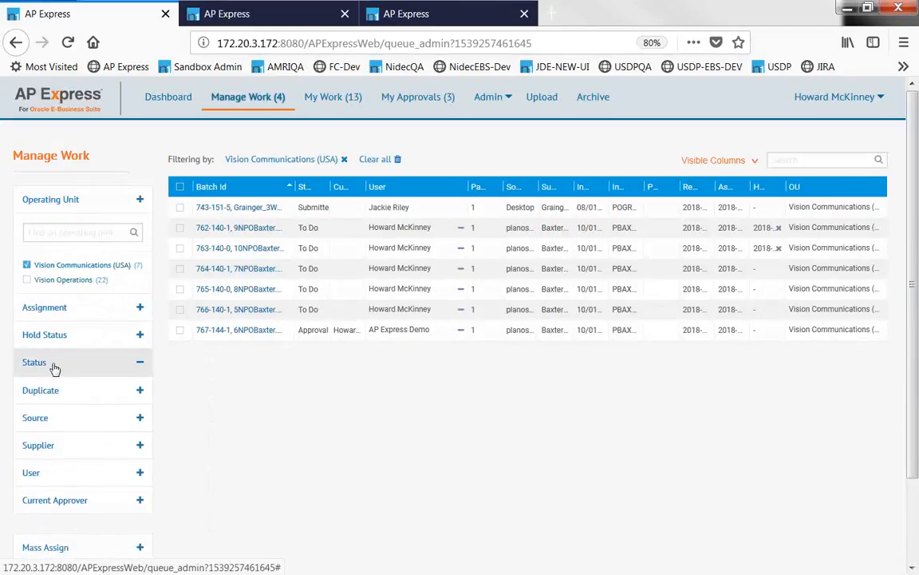
left_click(46, 310)
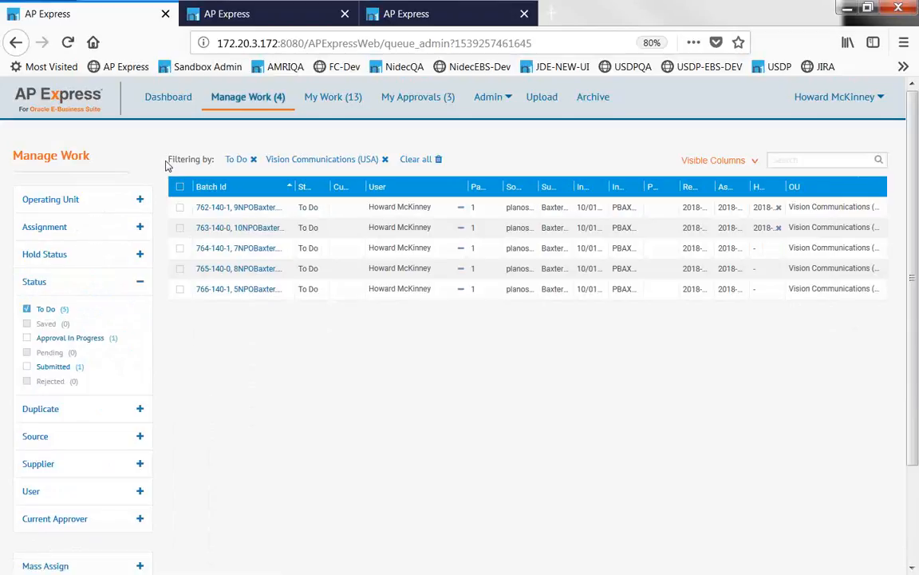
left_click_drag(172, 159, 208, 174)
left_click(212, 140)
left_click(254, 161)
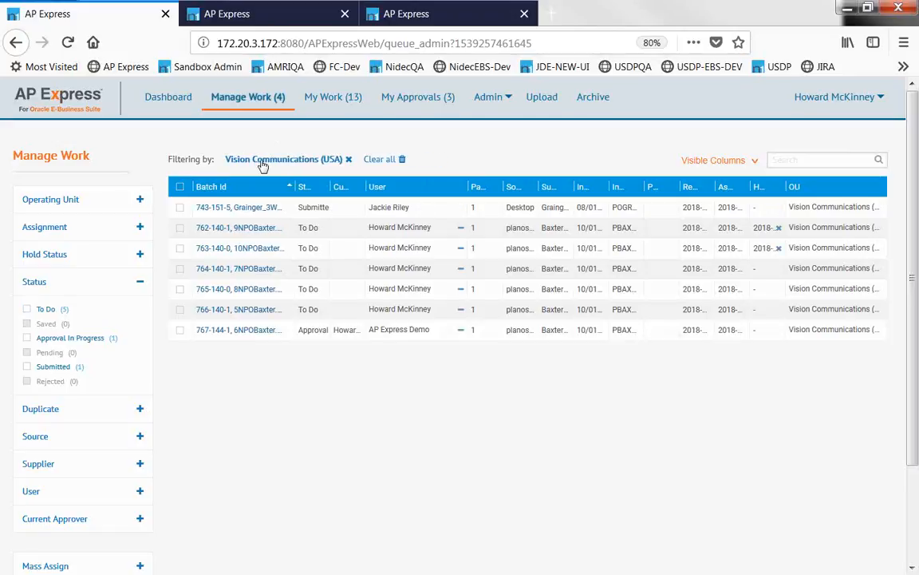
left_click(386, 162)
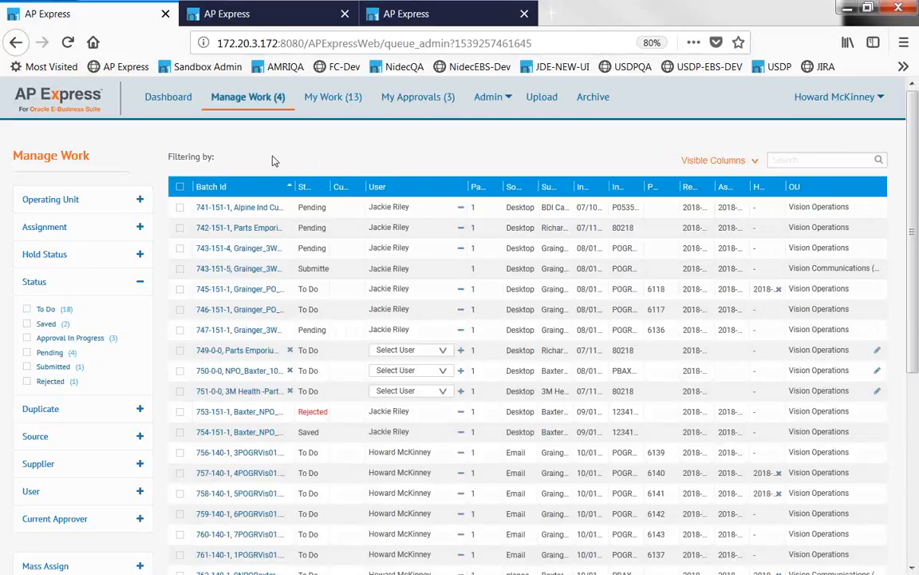
scroll(271, 161, "down", 1)
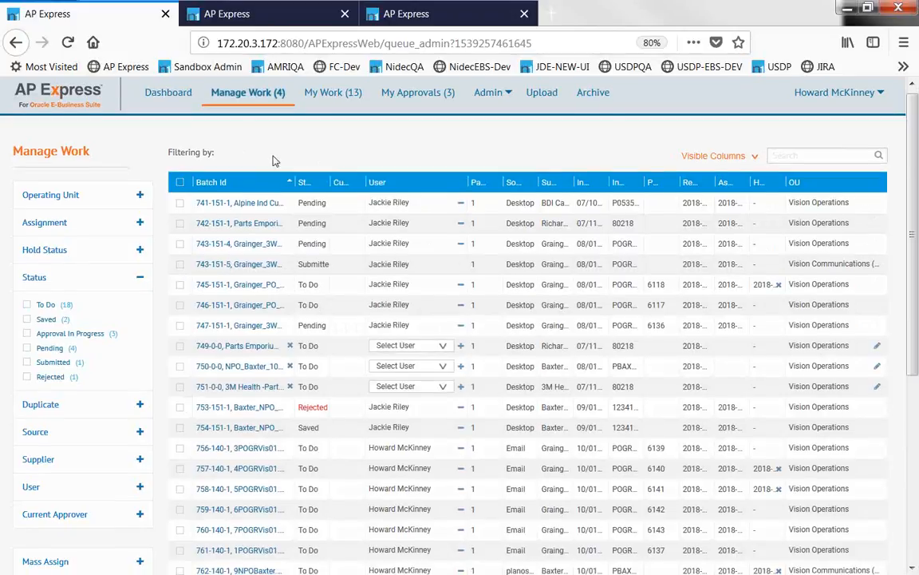
scroll(272, 161, "down", 3)
scroll(272, 161, "down", 4)
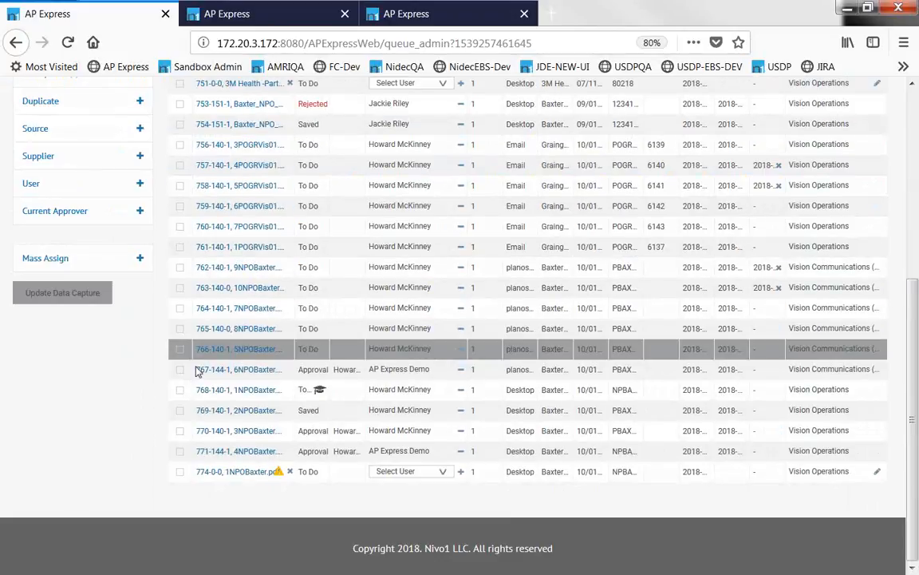
mouse_move(279, 476)
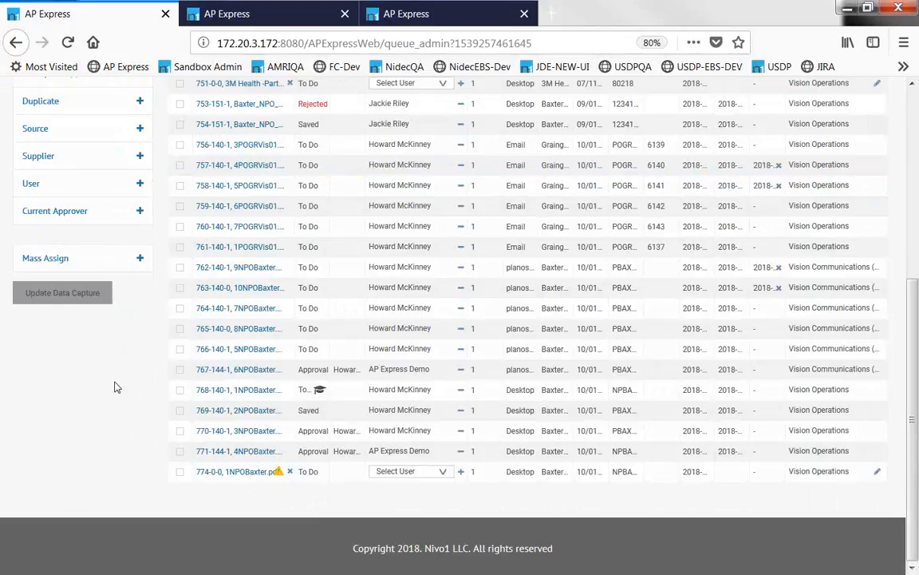
scroll(137, 395, "up", 5)
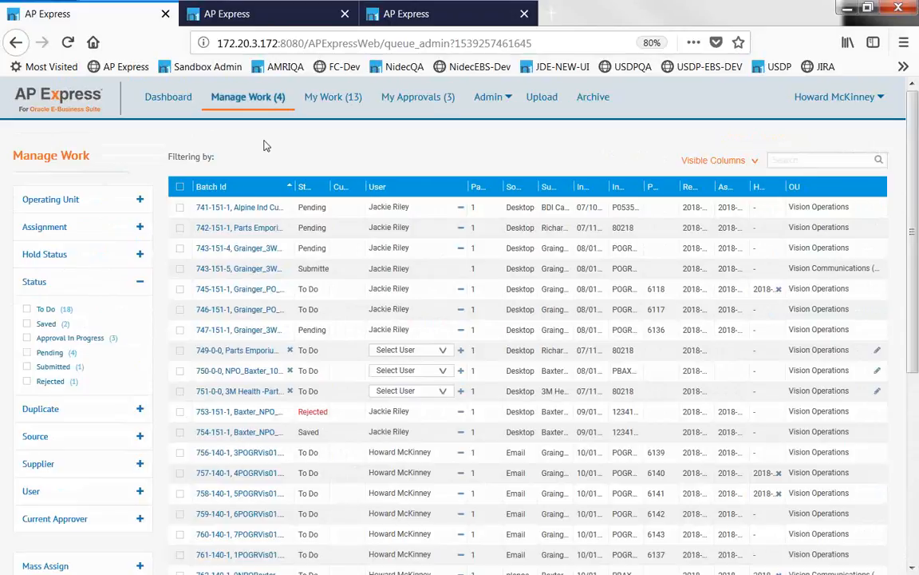
Set the Assignment filter to Unassigned, showing four To Do Vision Operations batches.
left_click(45, 226)
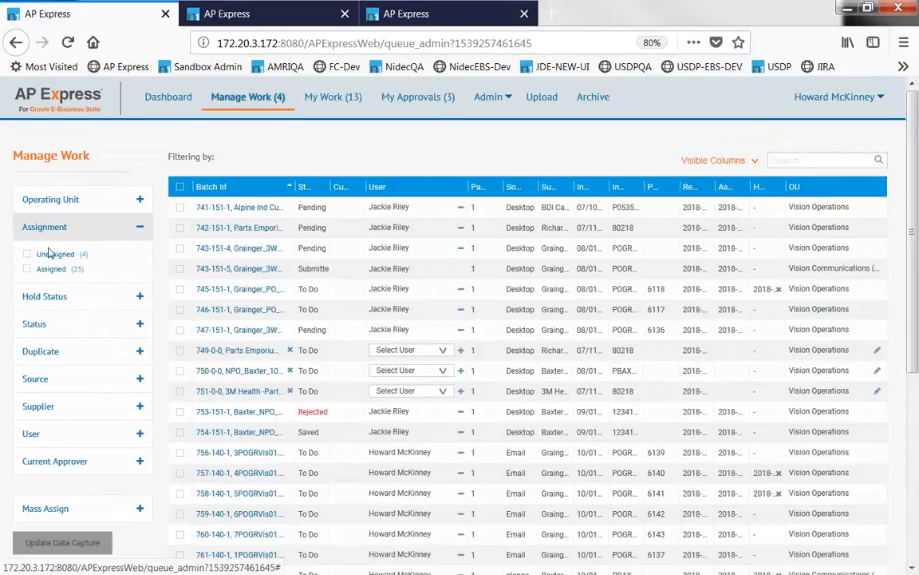
left_click(49, 257)
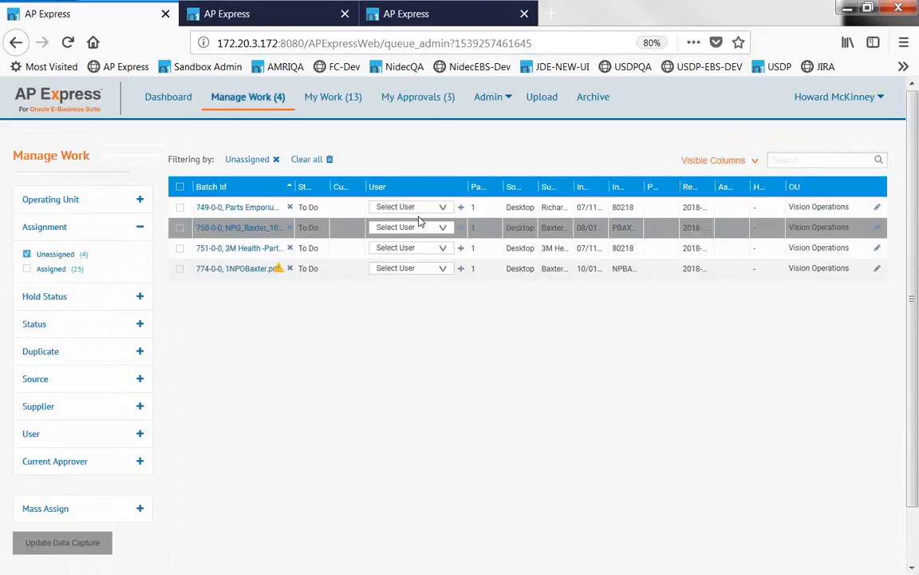
Assign batch 749-0-0 to the signed-in user in its Select User dropdown.
left_click(444, 207)
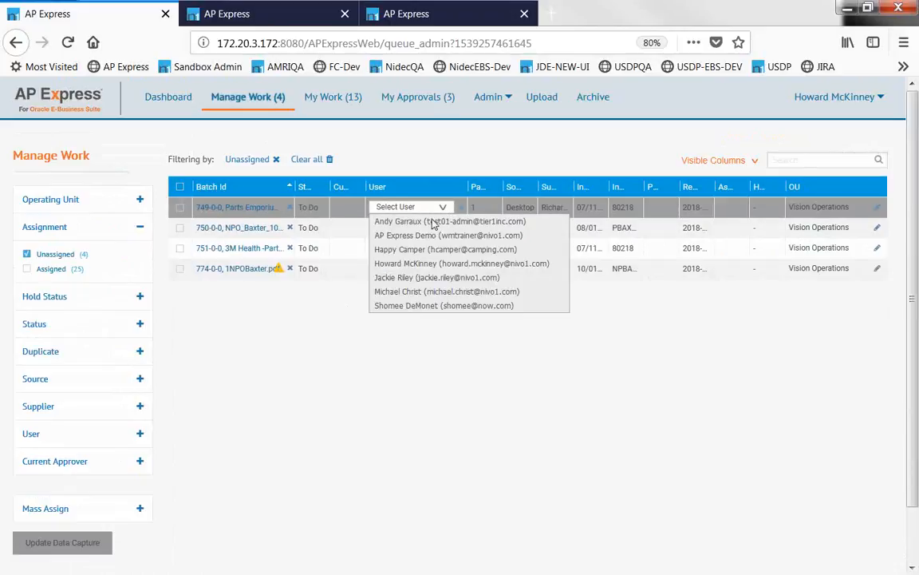
left_click(422, 266)
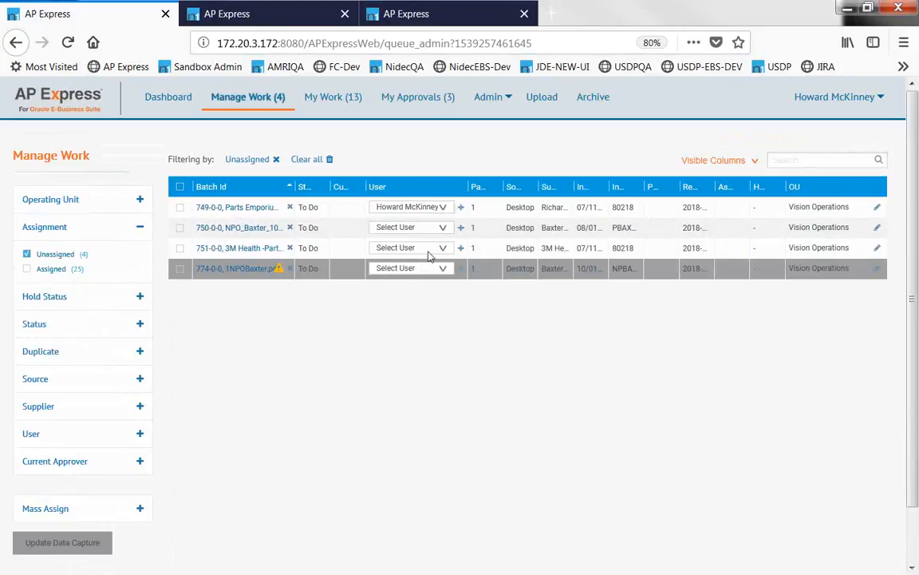
left_click(443, 207)
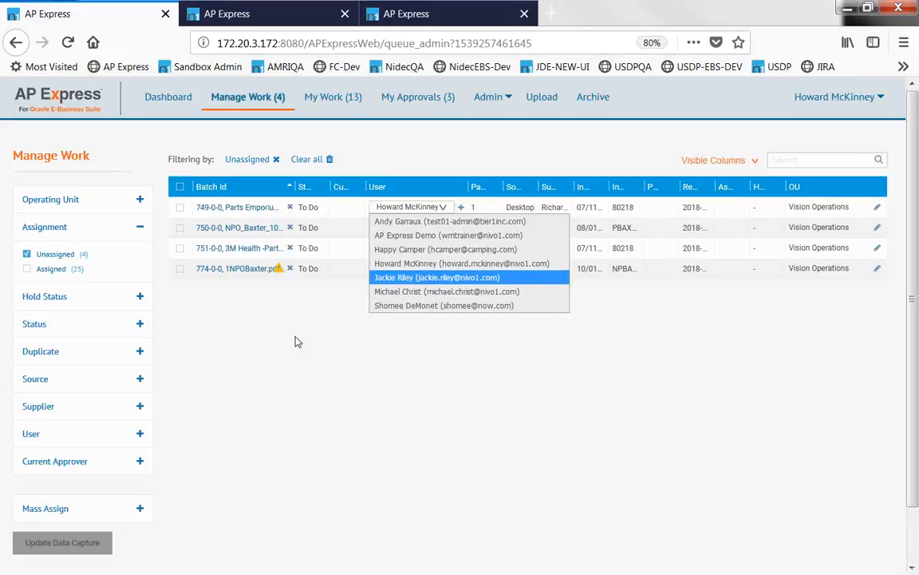
left_click(238, 355)
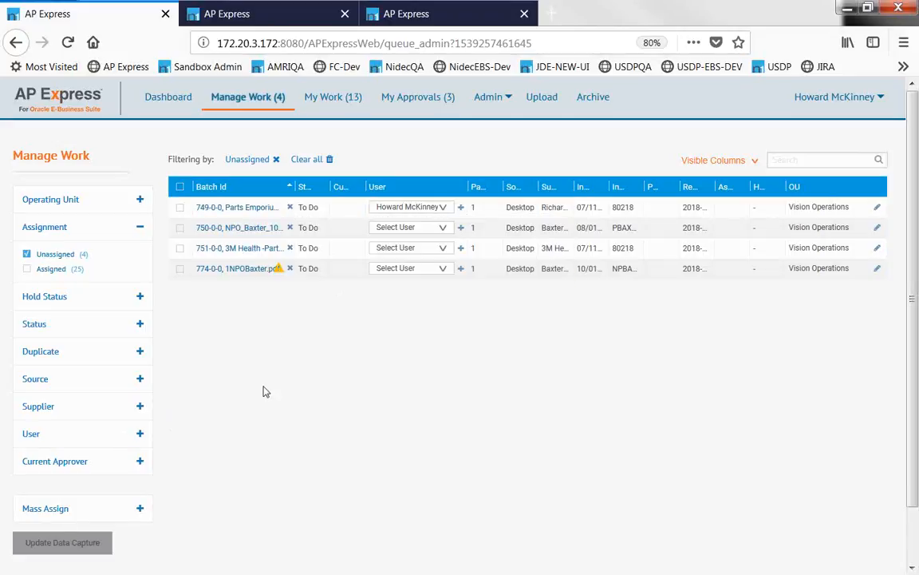
Mass-assign the filtered unassigned batches to the signed-in user.
scroll(264, 389, "down", 3)
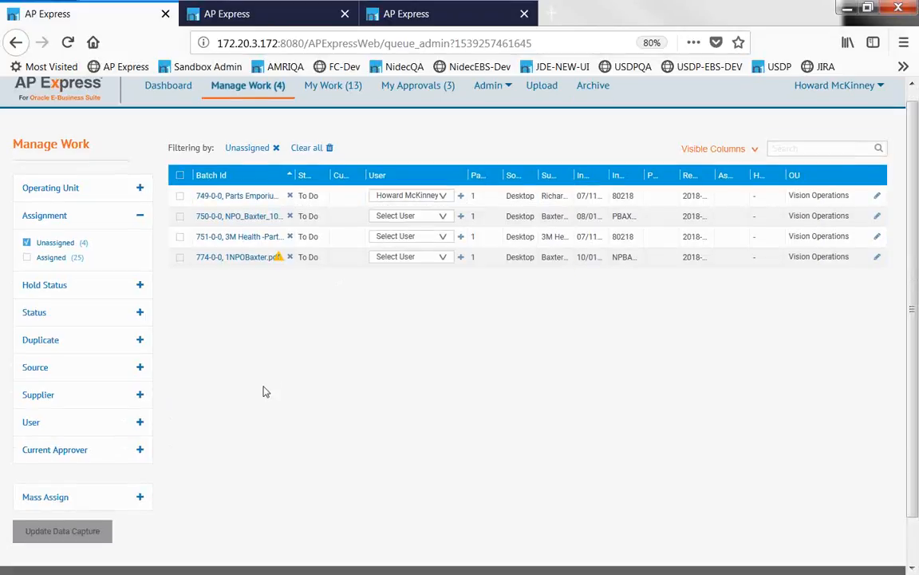
left_click(209, 426)
scroll(212, 427, "down", 3)
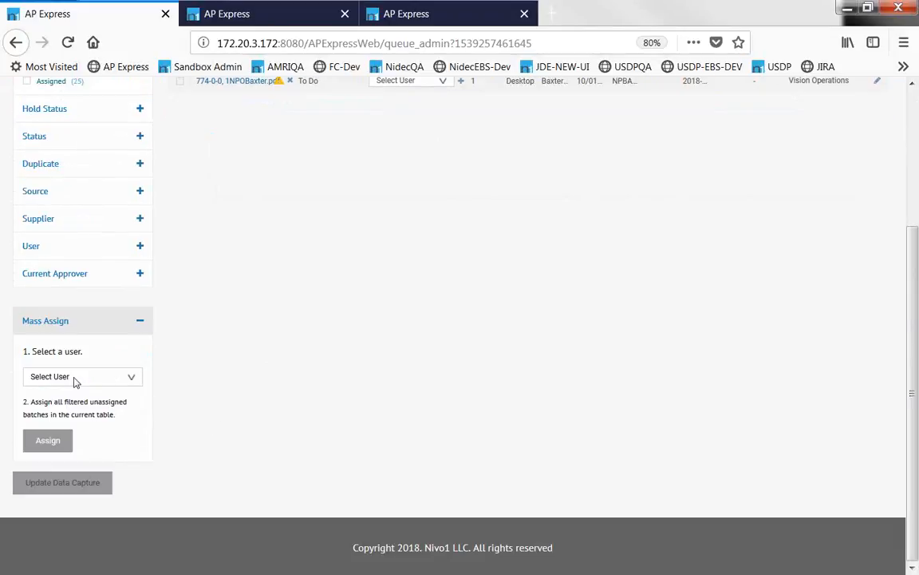
left_click(74, 378)
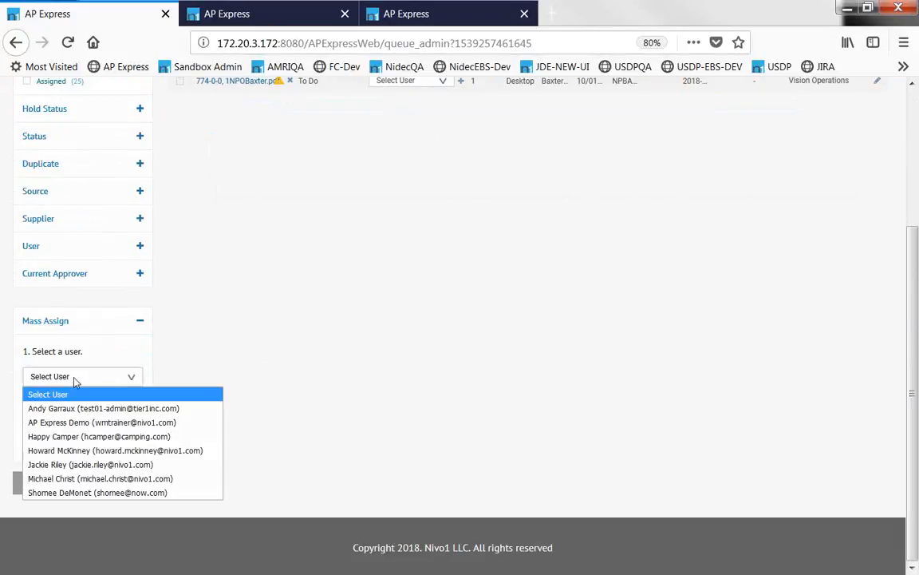
left_click(72, 449)
left_click(40, 445)
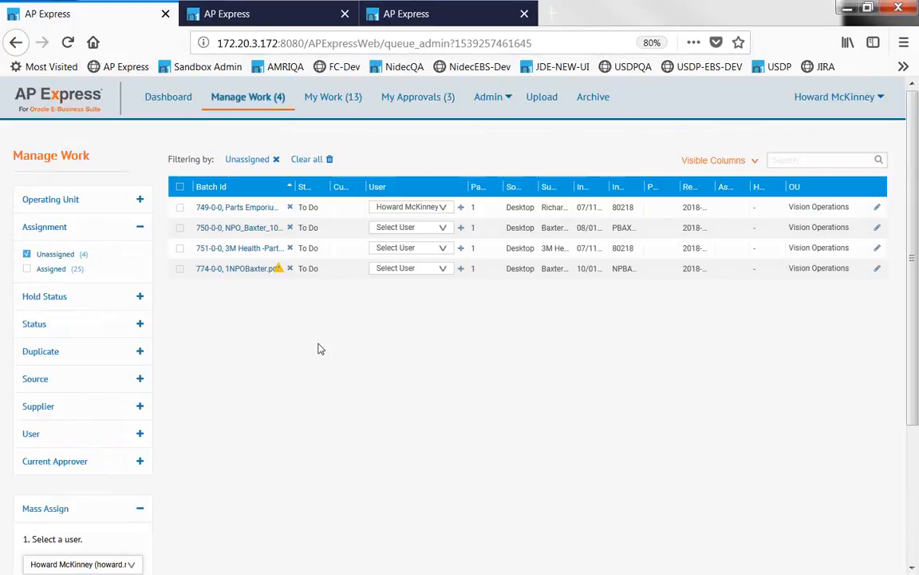
Clear all filters, go to My Work, and send batch 756-140-1 to invoice entry.
left_click(308, 159)
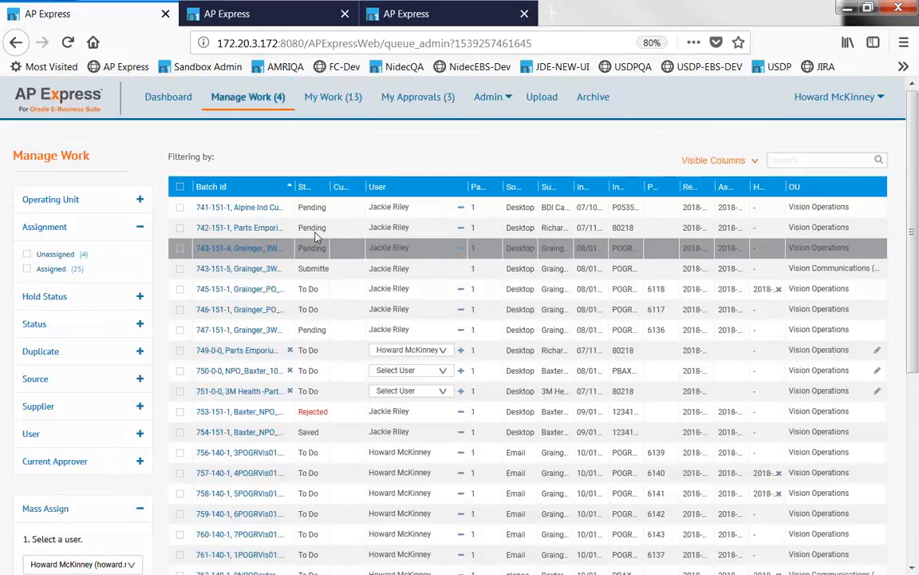
left_click(333, 104)
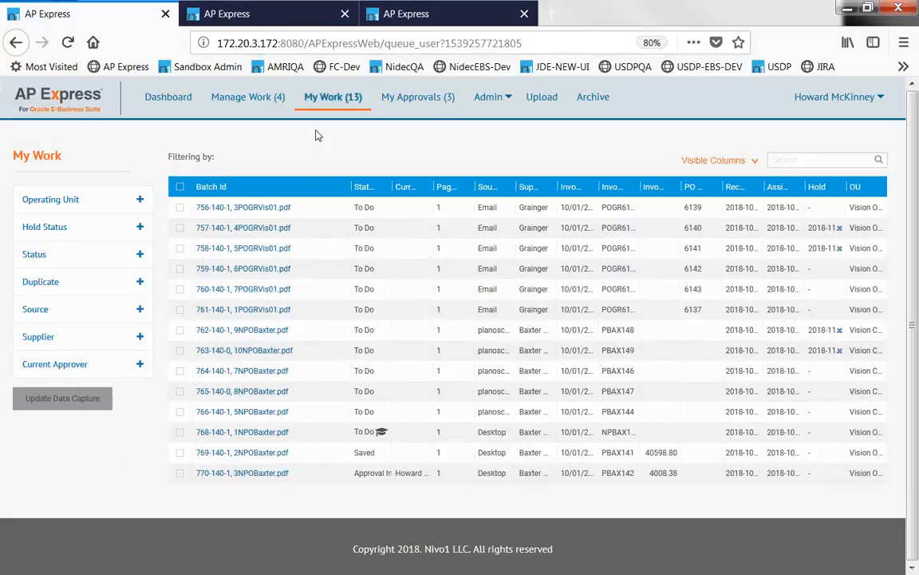
left_click(251, 211)
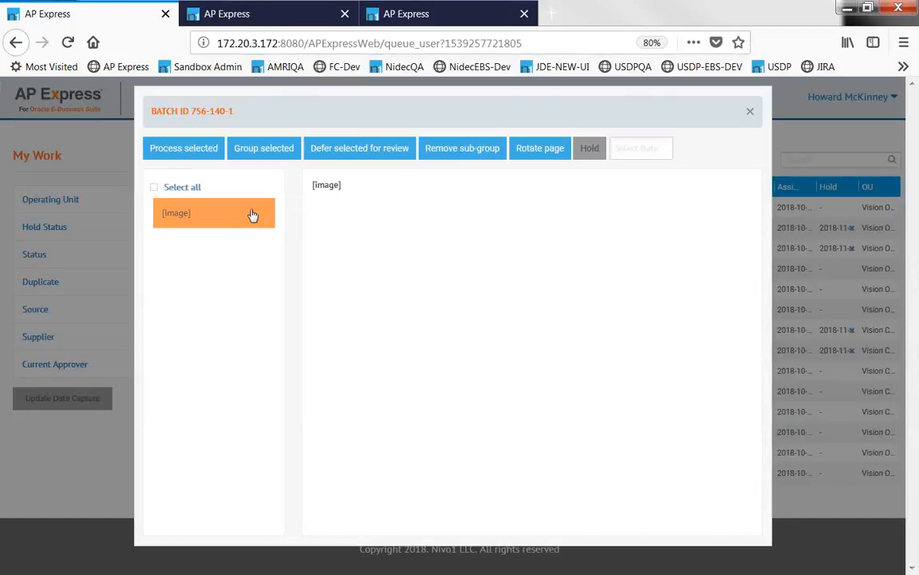
left_click(190, 151)
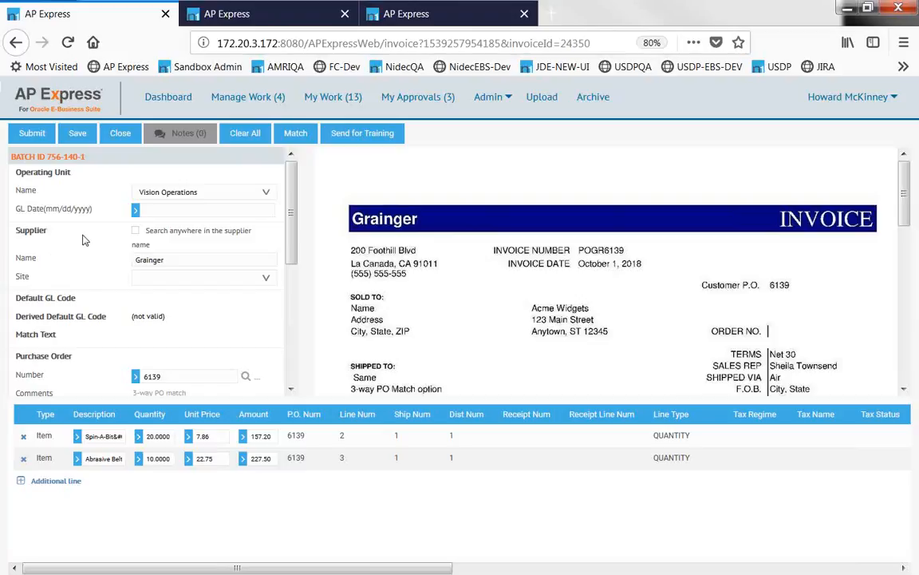
Review the Grainger invoice POGR6139, dated 10/01/2018, for 384.70 USD matching the line total.
scroll(86, 240, "down", 3)
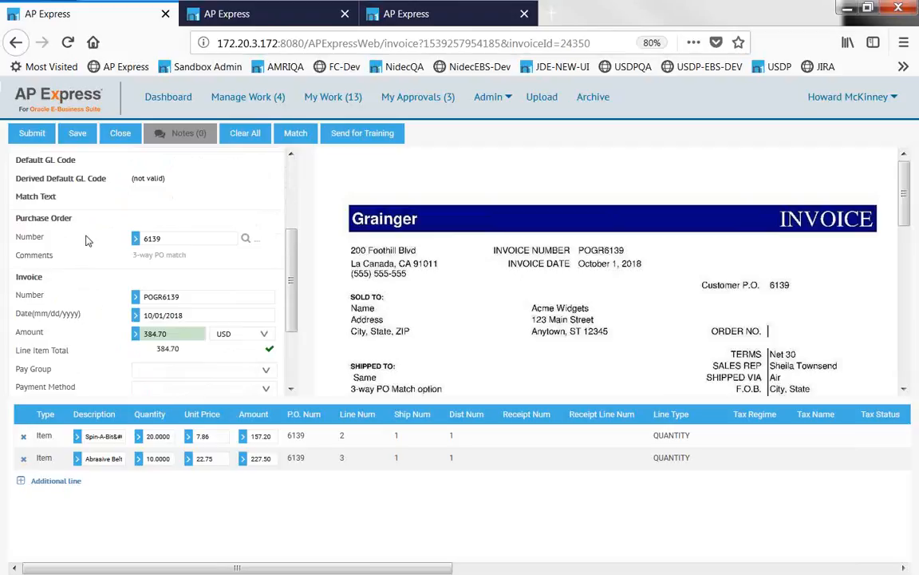
scroll(88, 240, "down", 2)
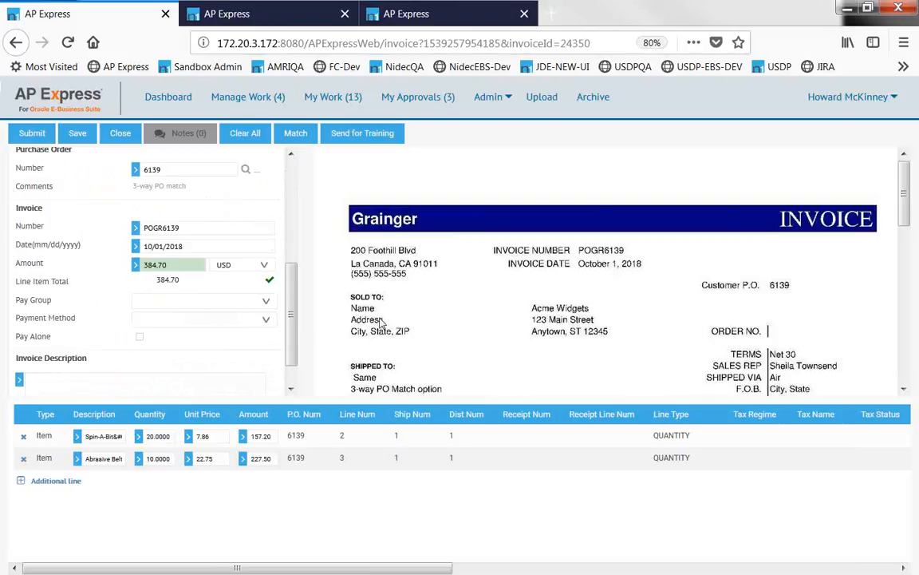
scroll(71, 309, "up", 2)
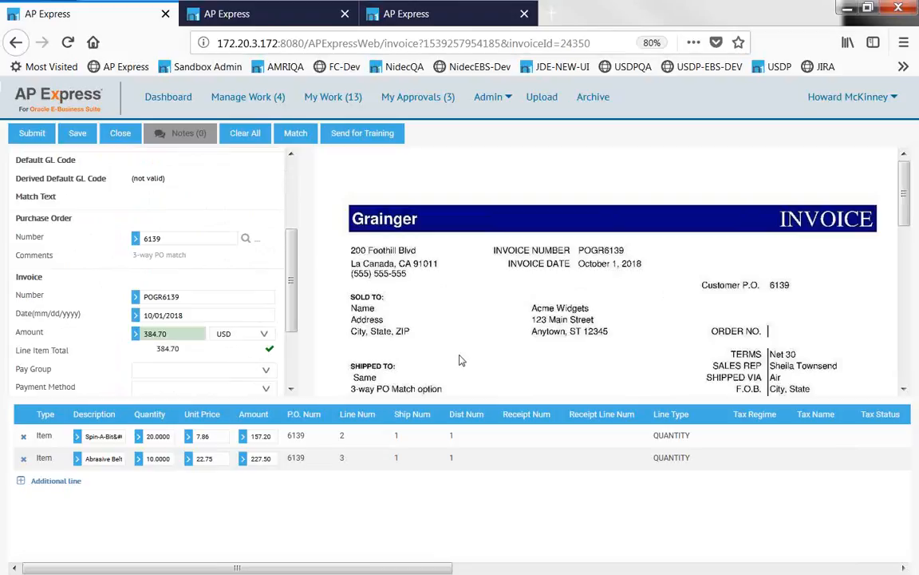
scroll(494, 331, "down", 1)
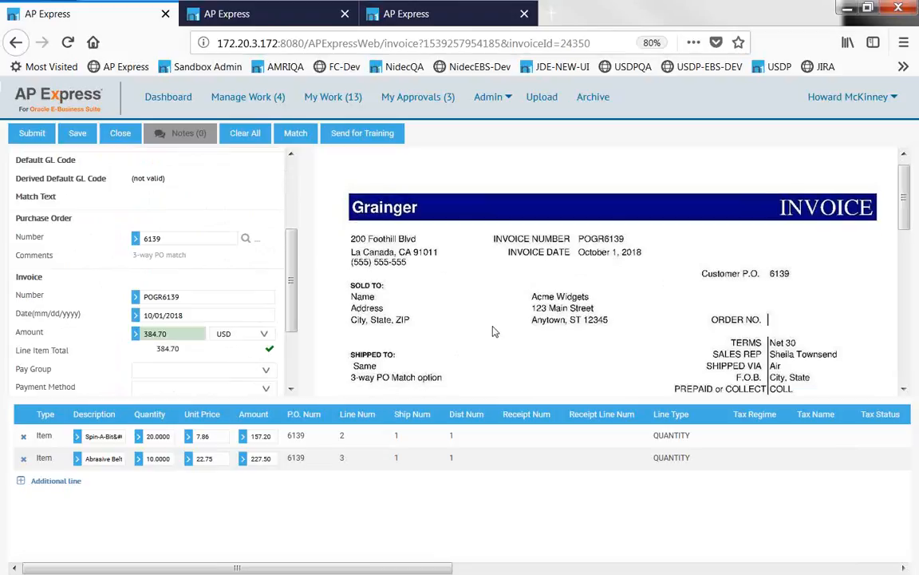
scroll(494, 331, "down", 5)
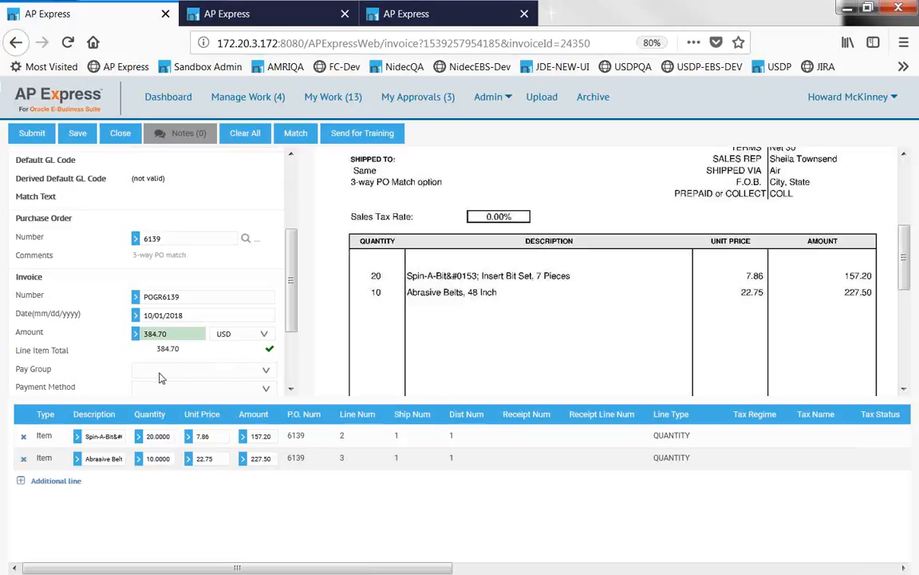
Scroll the PO 6139 line grid back left to reveal the Type through Tax Status columns.
mouse_move(183, 336)
left_click_drag(341, 570, 472, 569)
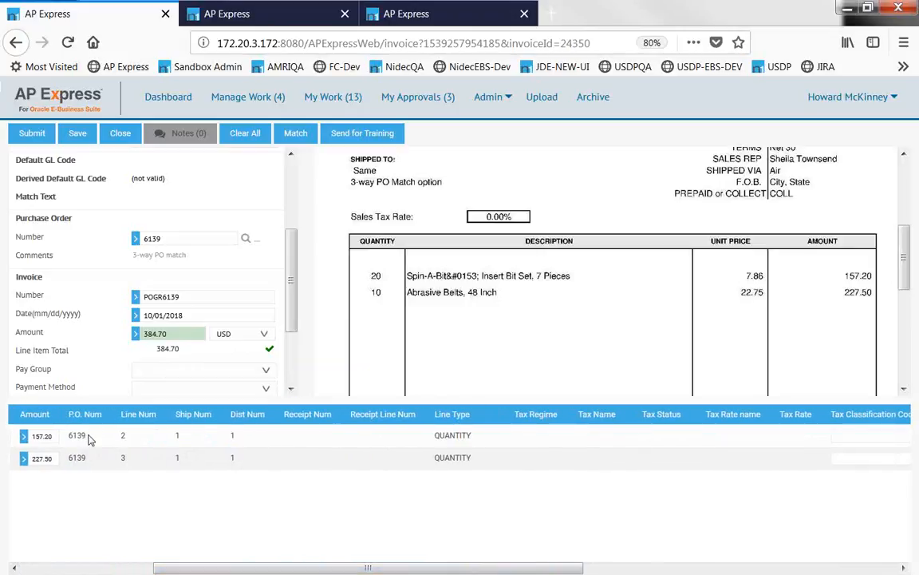
left_click(122, 436)
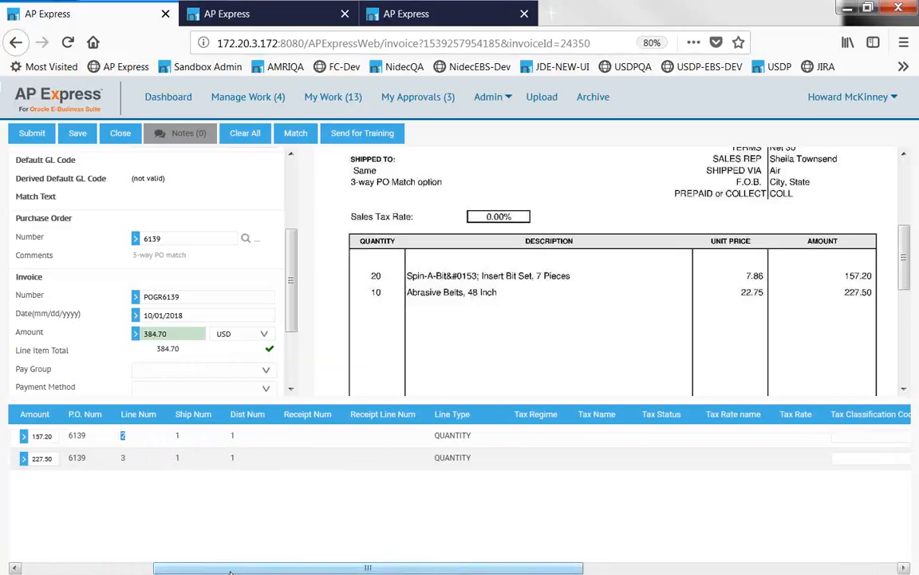
left_click_drag(230, 571, 522, 571)
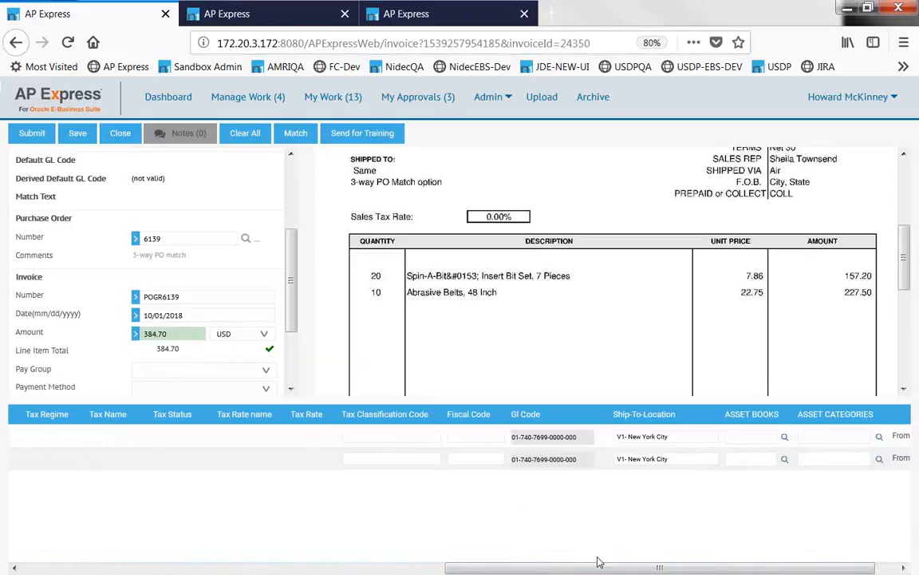
left_click_drag(565, 567, 114, 499)
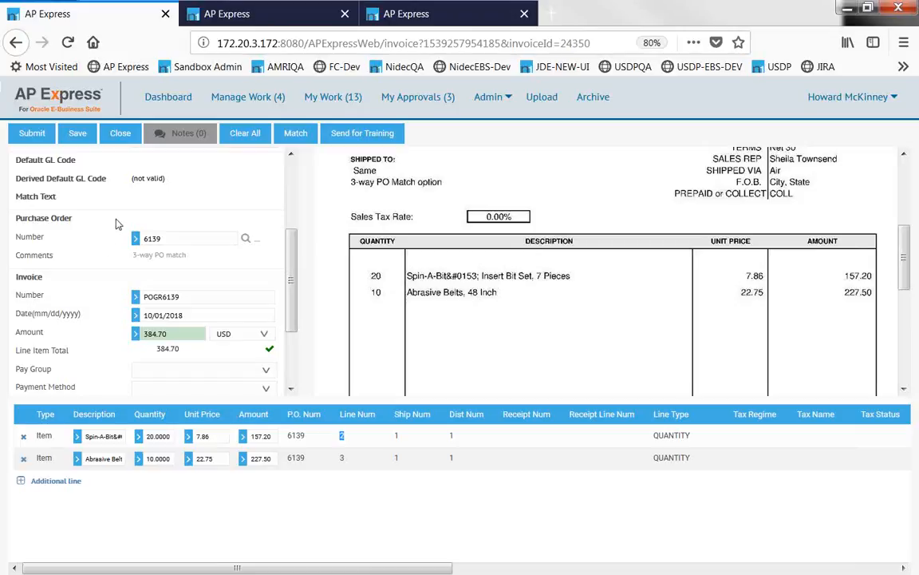
Close the invoice and process batch 756-140-1 to show the PO 6139 line selection.
left_click(121, 139)
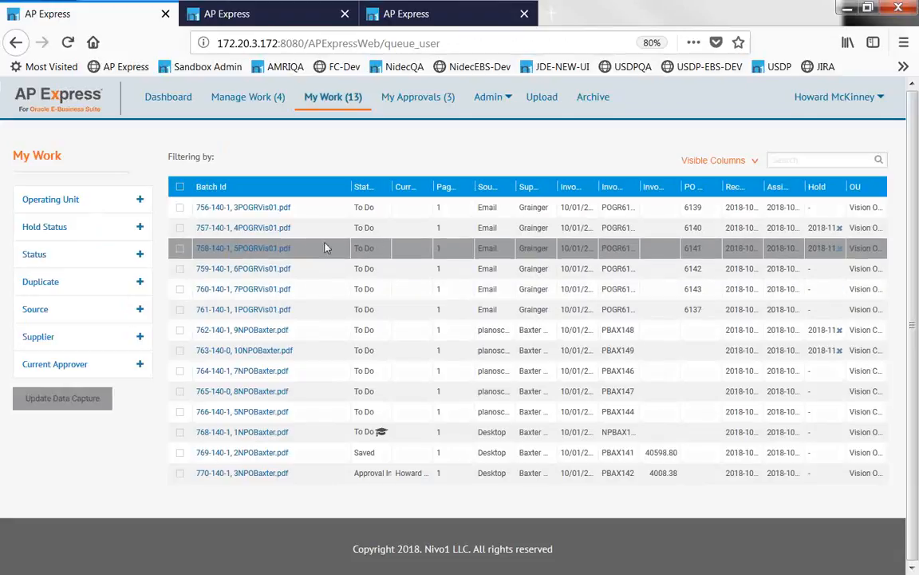
left_click(252, 209)
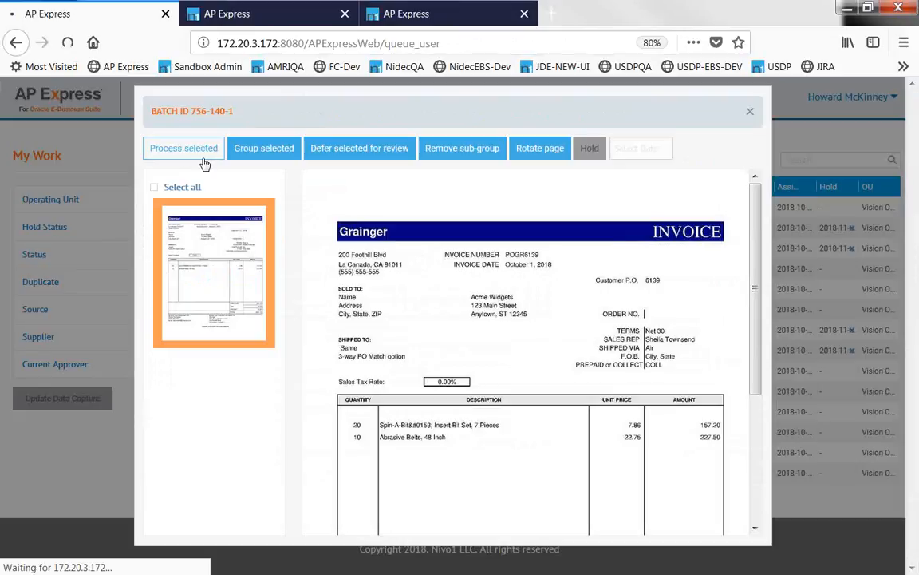
left_click(205, 163)
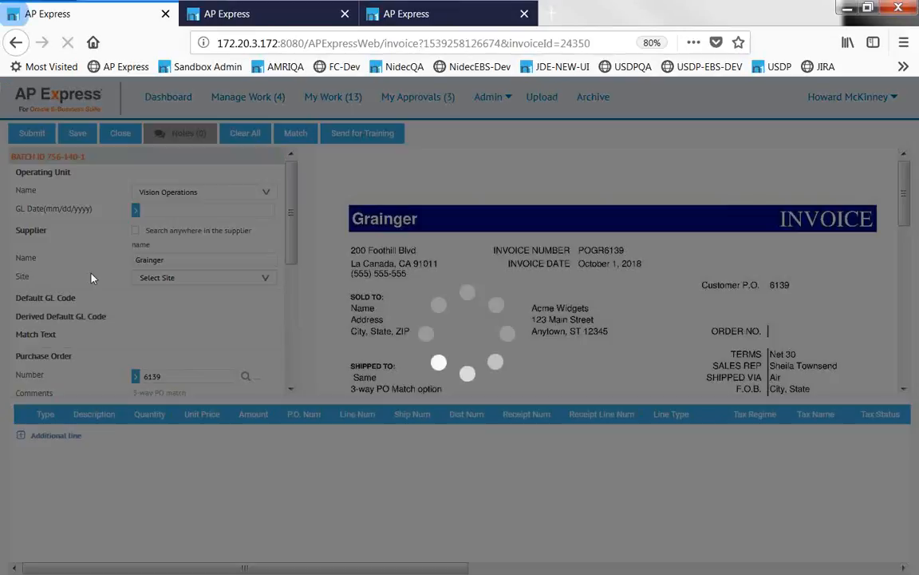
scroll(94, 244, "down", 1)
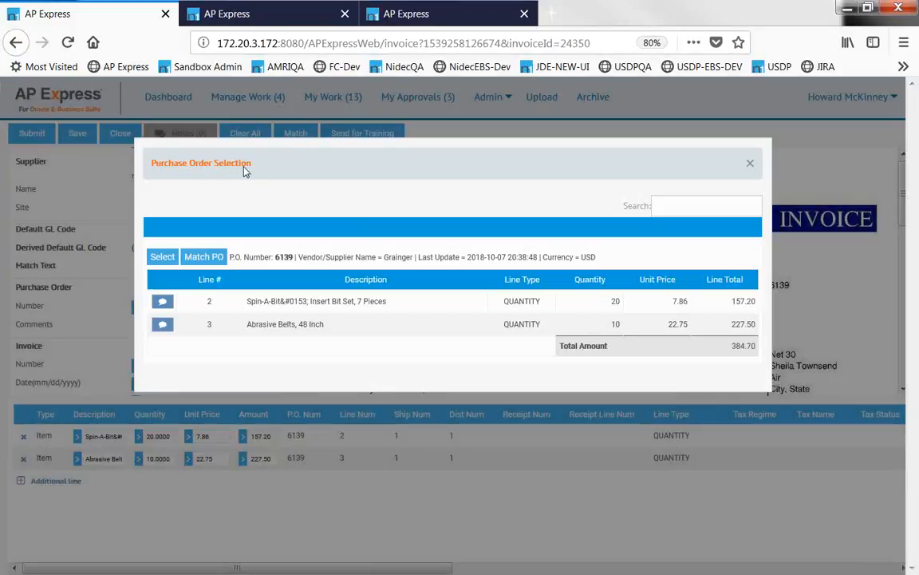
Dismiss the PO 6139 selection and close the invoice, returning to My Work.
left_click(669, 205)
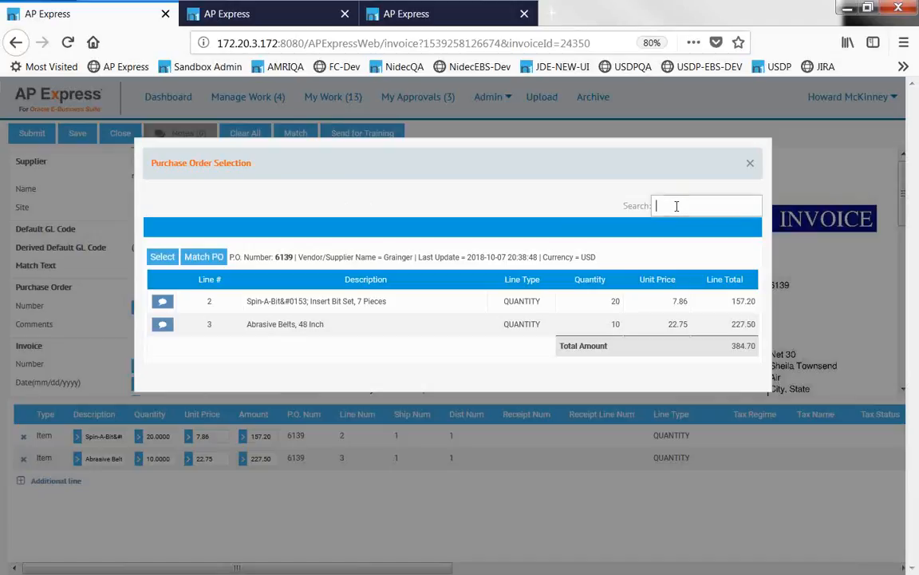
left_click(750, 165)
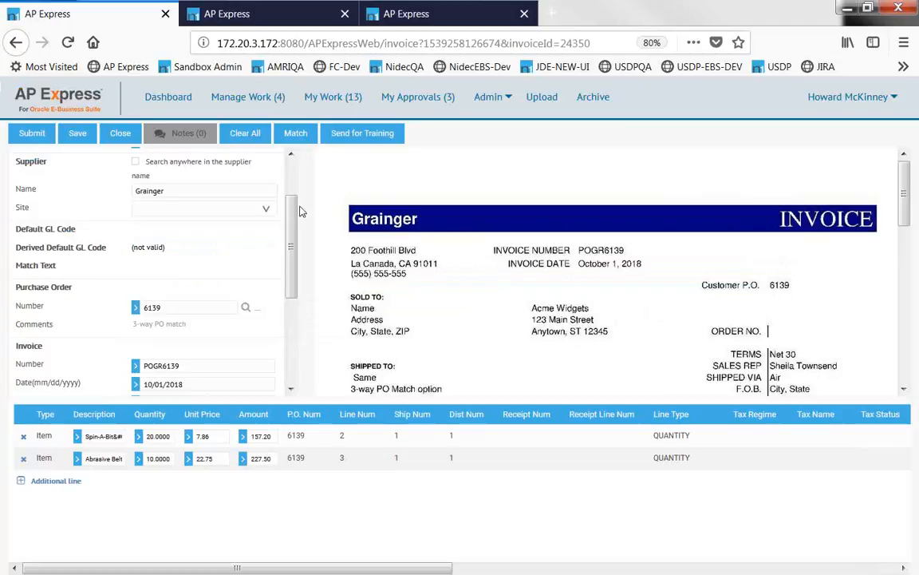
left_click(117, 134)
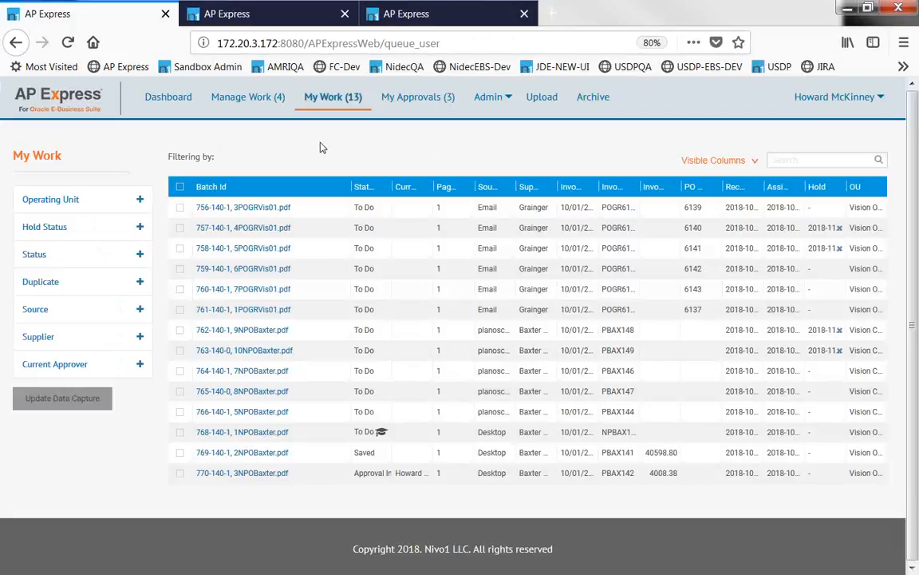
Process batch 759-140-1 and inspect invoice POGR6142's red 440.70 amount against 0.00 lines.
left_click(254, 276)
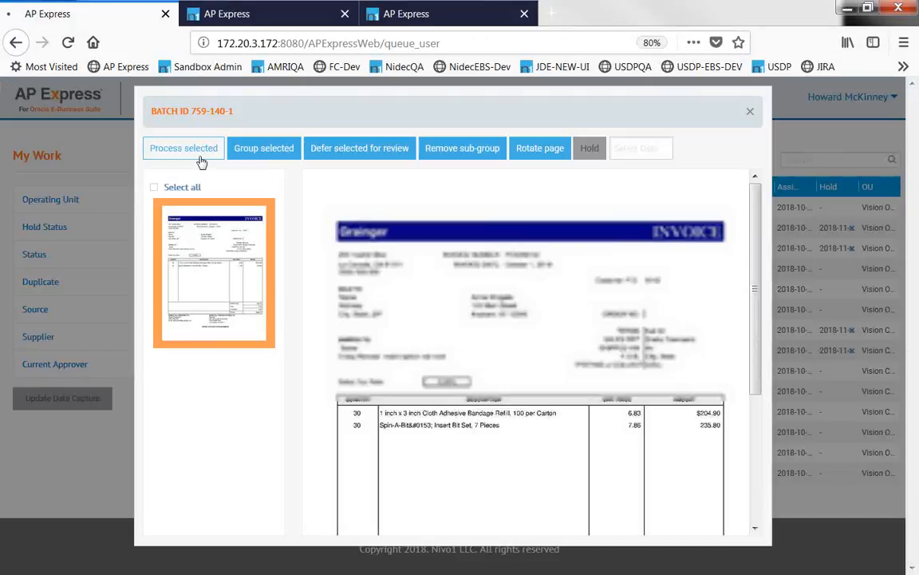
left_click(201, 162)
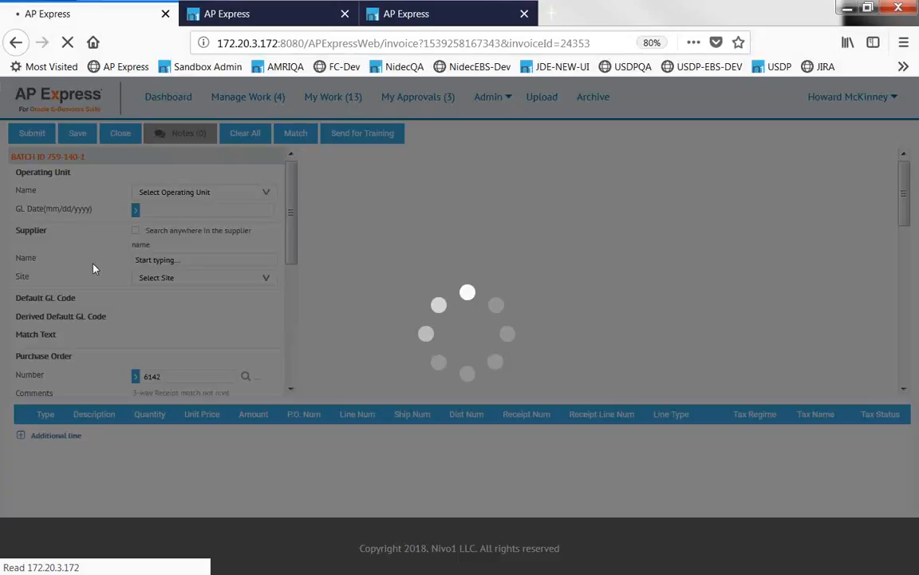
scroll(93, 261, "down", 1)
scroll(93, 261, "down", 3)
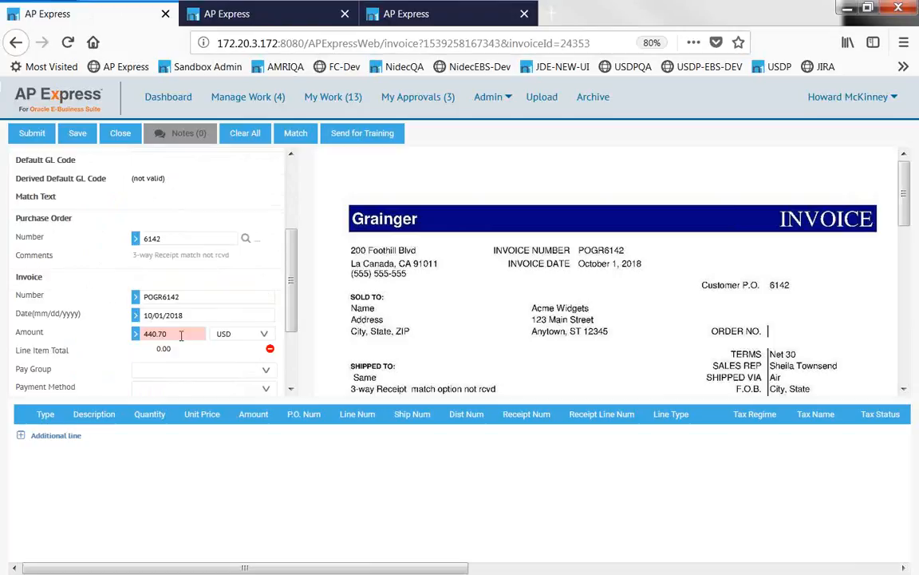
mouse_move(181, 334)
left_click(246, 241)
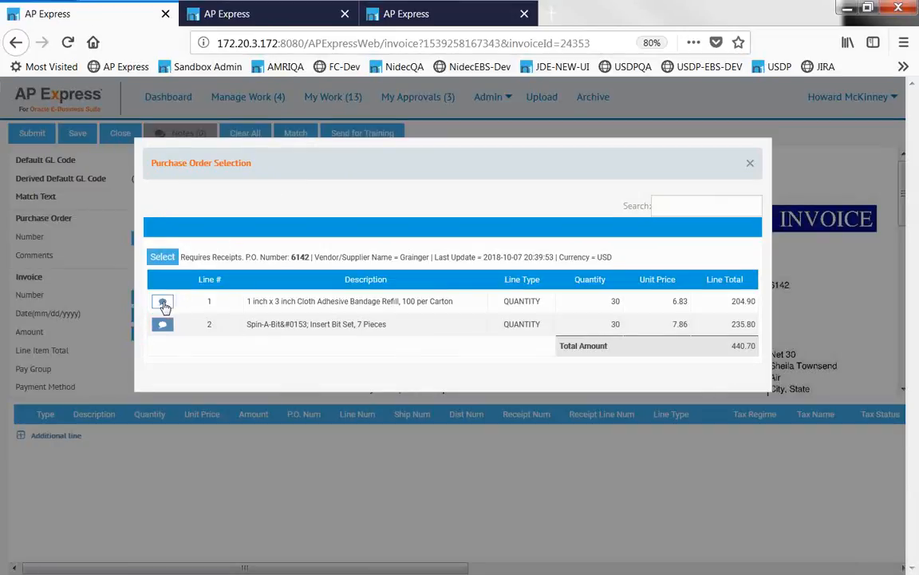
left_click(163, 304)
left_click_drag(519, 296, 556, 307)
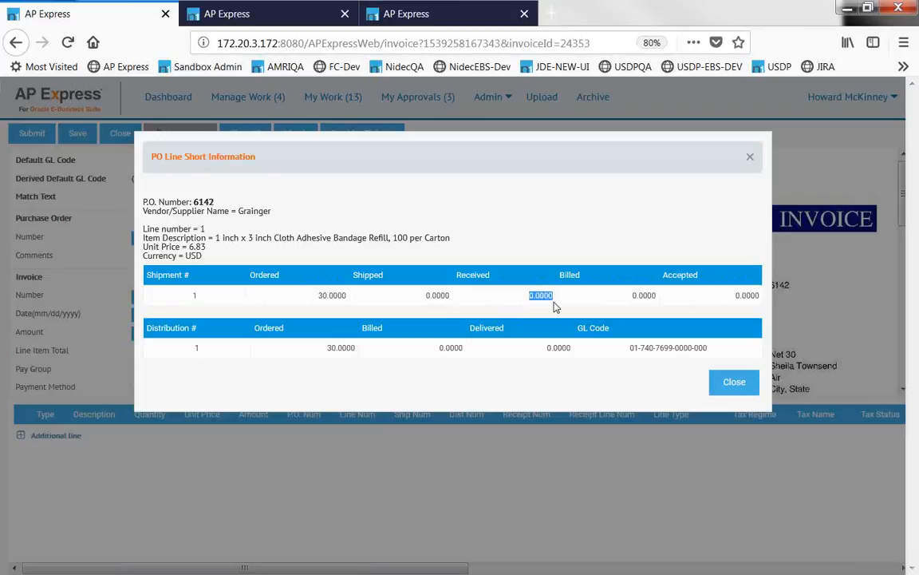
left_click(737, 388)
left_click_drag(227, 264, 193, 265)
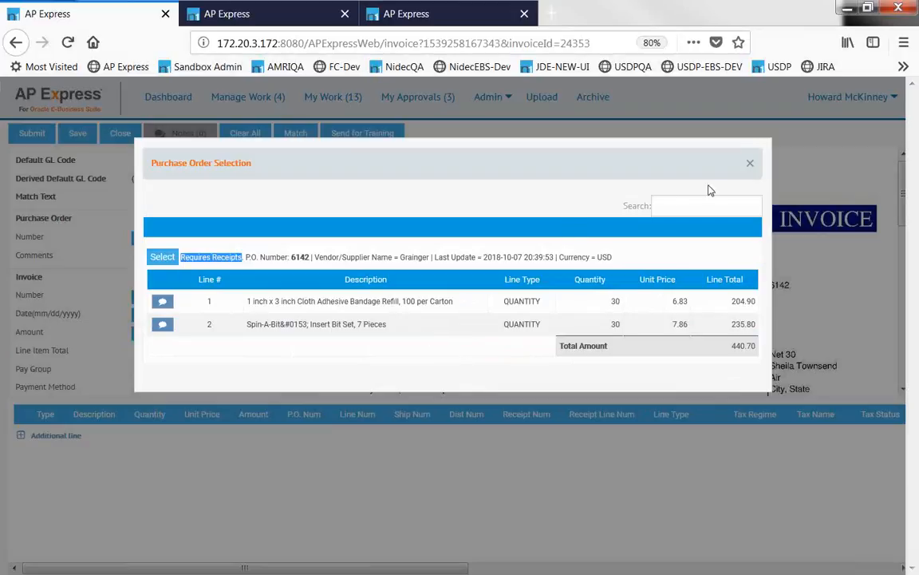
left_click(751, 166)
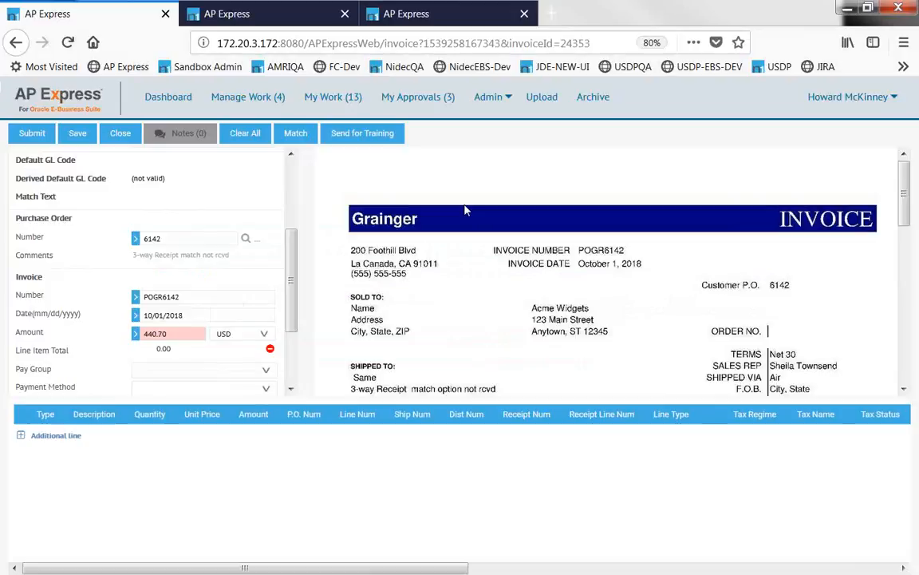
Close invoice POGR6142 to return to the My Work queue.
left_click(118, 139)
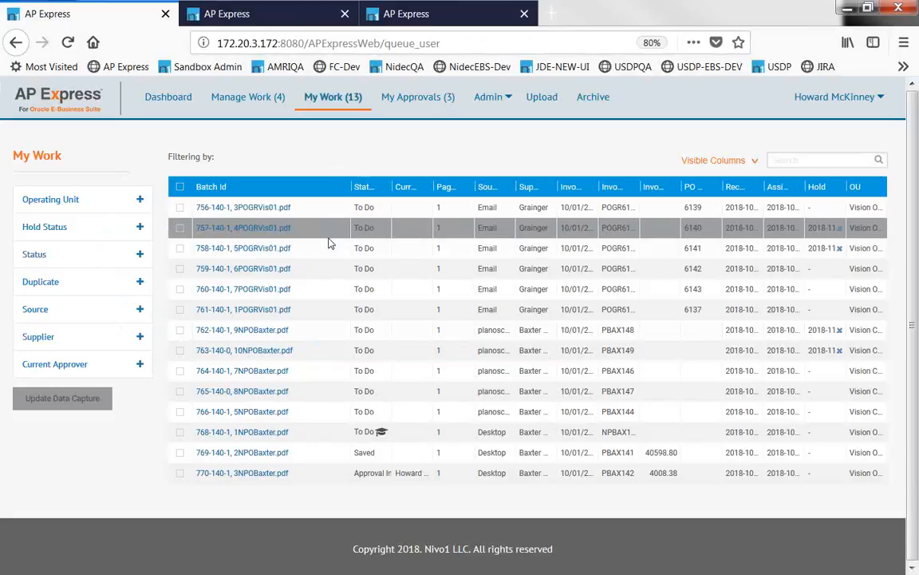
Open Baxter Healthcare invoice PBAX146 from batch 764-140-1 and locate its number on the image.
left_click(254, 372)
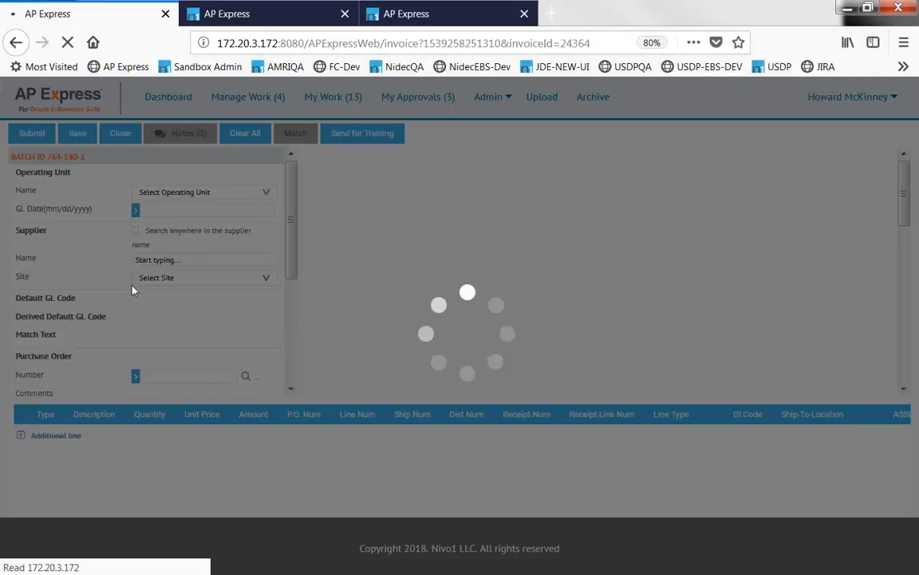
scroll(113, 277, "down", 2)
scroll(115, 278, "up", 1)
scroll(116, 279, "down", 2)
scroll(113, 277, "down", 1)
scroll(113, 278, "up", 2)
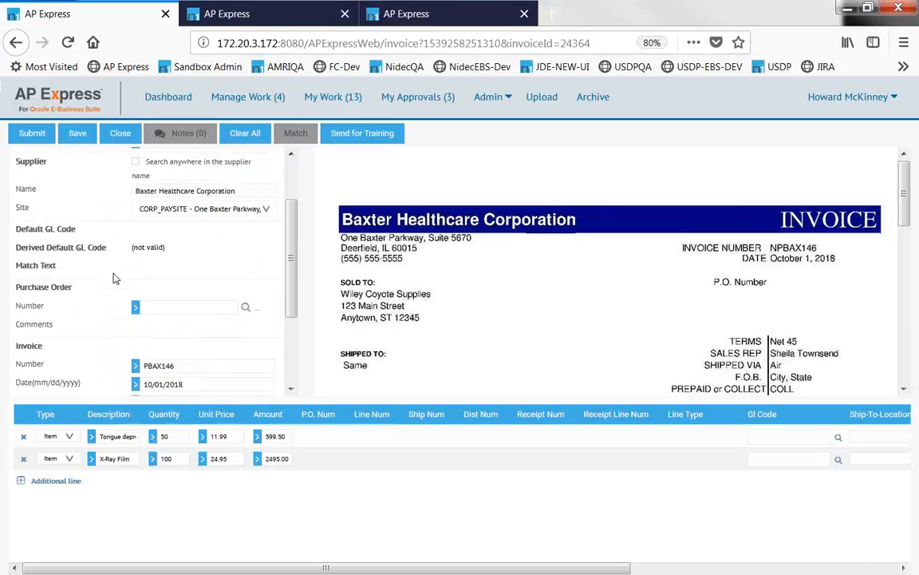
scroll(113, 277, "up", 2)
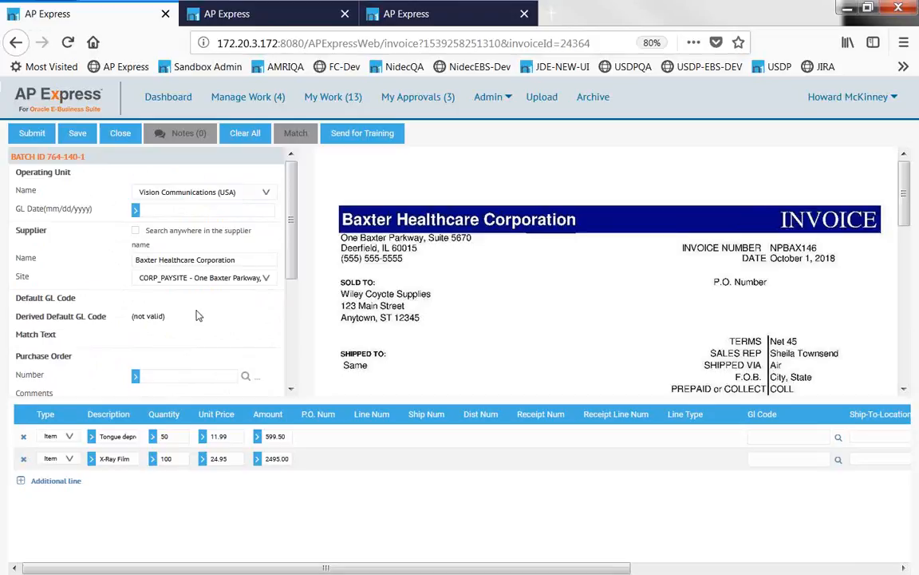
scroll(616, 296, "down", 2)
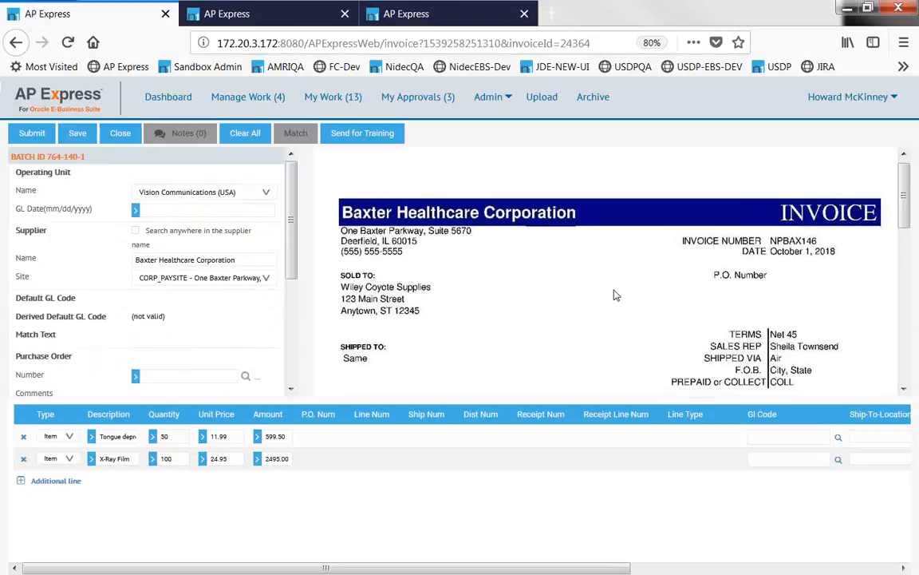
scroll(91, 279, "down", 1)
scroll(92, 280, "down", 3)
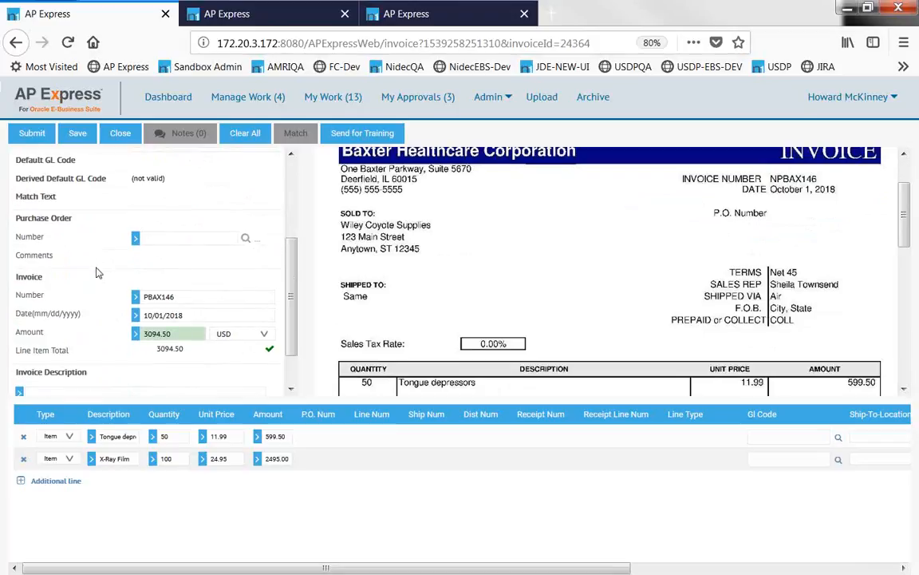
scroll(95, 273, "down", 2)
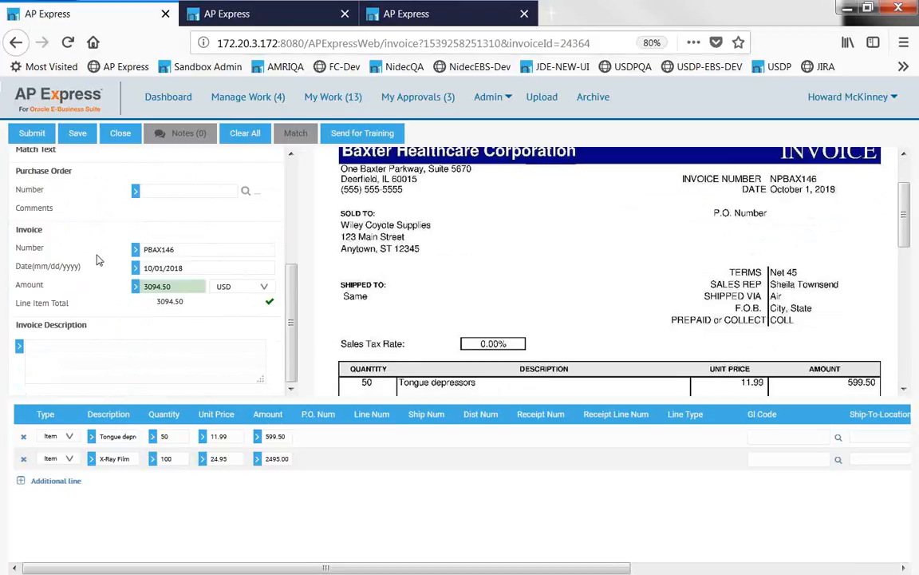
scroll(511, 268, "up", 1)
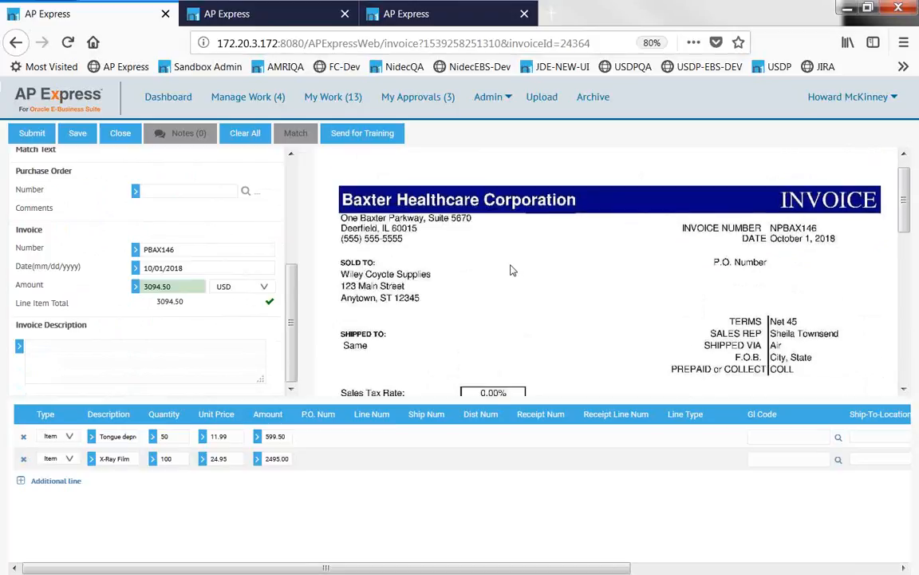
scroll(510, 269, "up", 1)
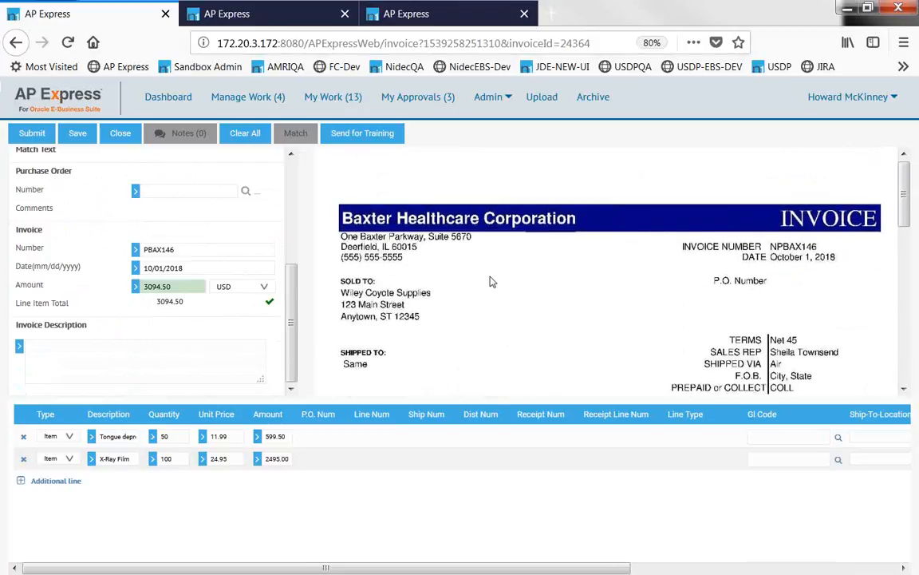
left_click(193, 251)
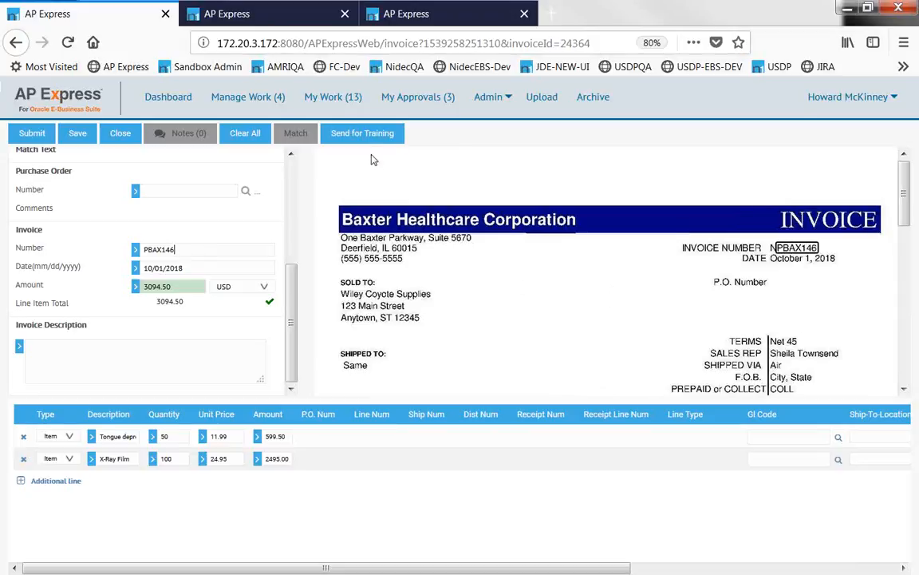
left_click(363, 135)
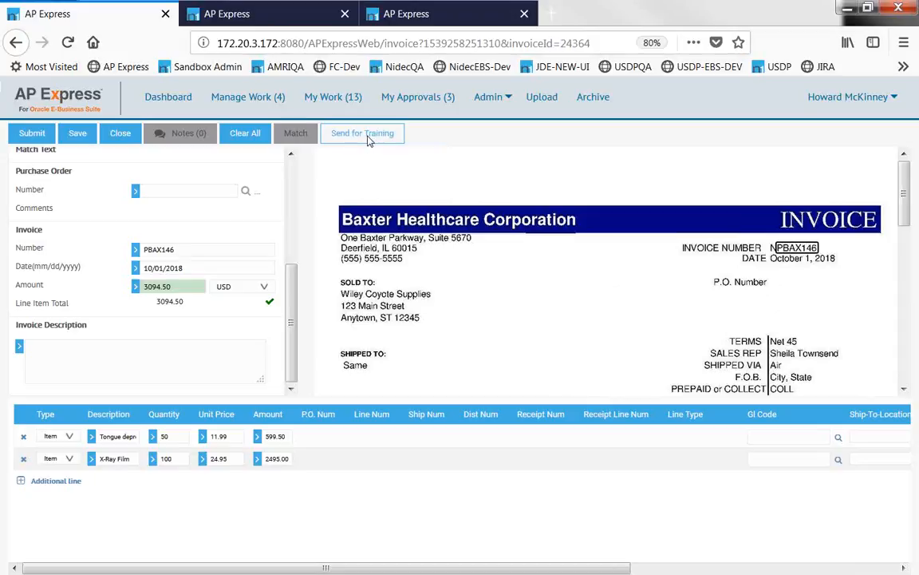
left_click(363, 133)
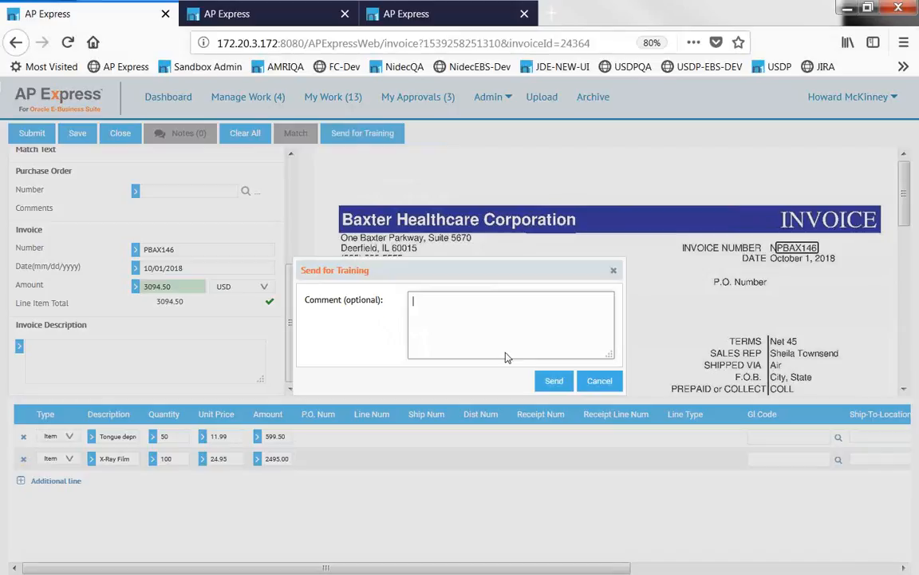
left_click(599, 380)
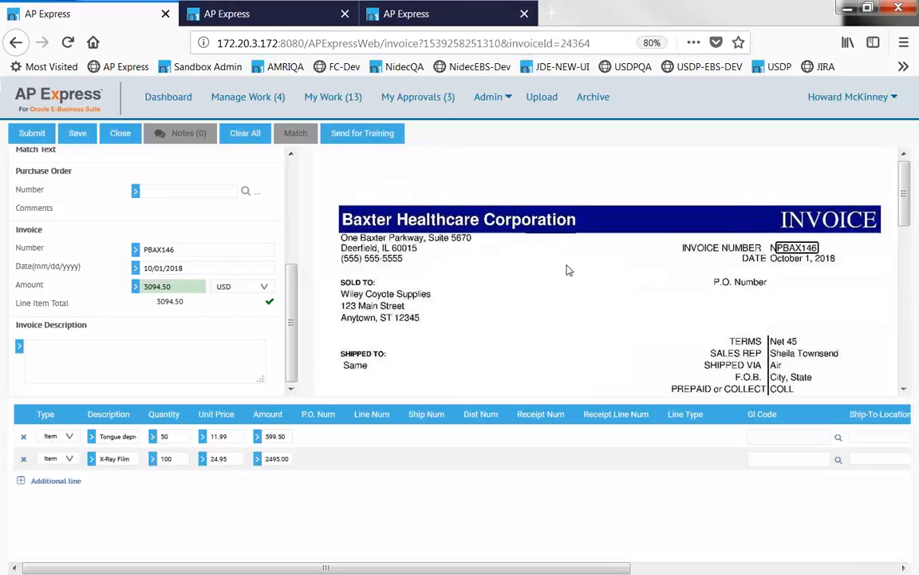
Capture invoice number NPBAX146 from the invoice image into the Number field.
left_click_drag(762, 238, 825, 255)
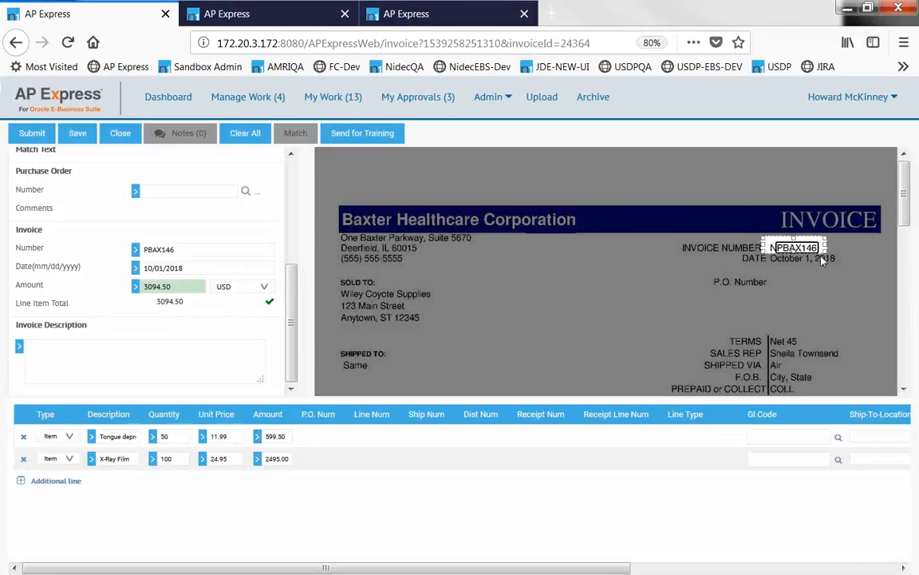
left_click(136, 251)
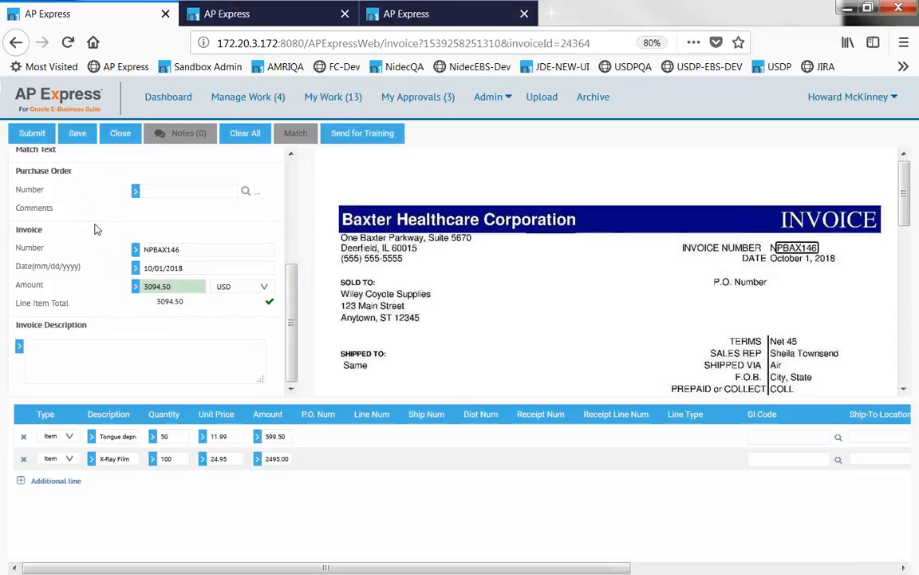
scroll(91, 248, "up", 3)
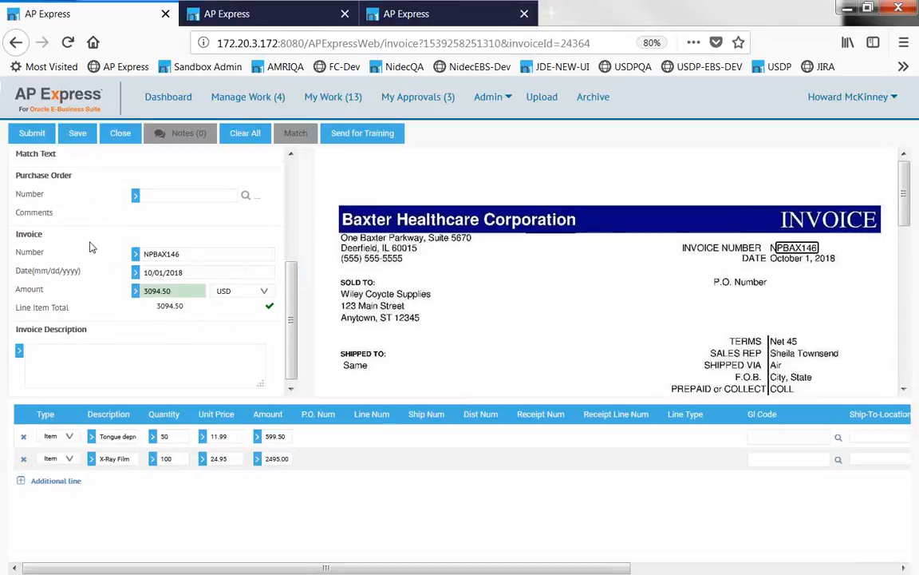
scroll(90, 249, "down", 3)
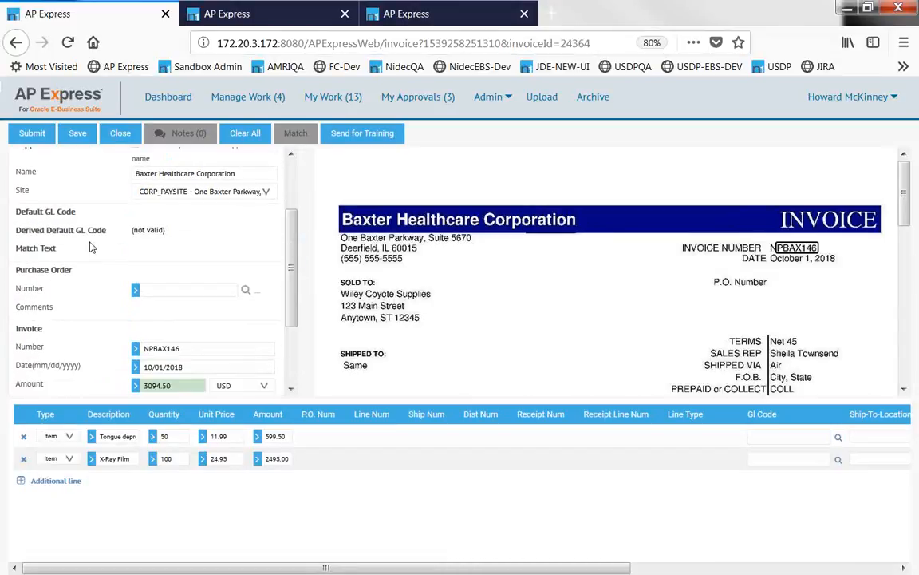
scroll(91, 246, "up", 2)
scroll(92, 246, "up", 1)
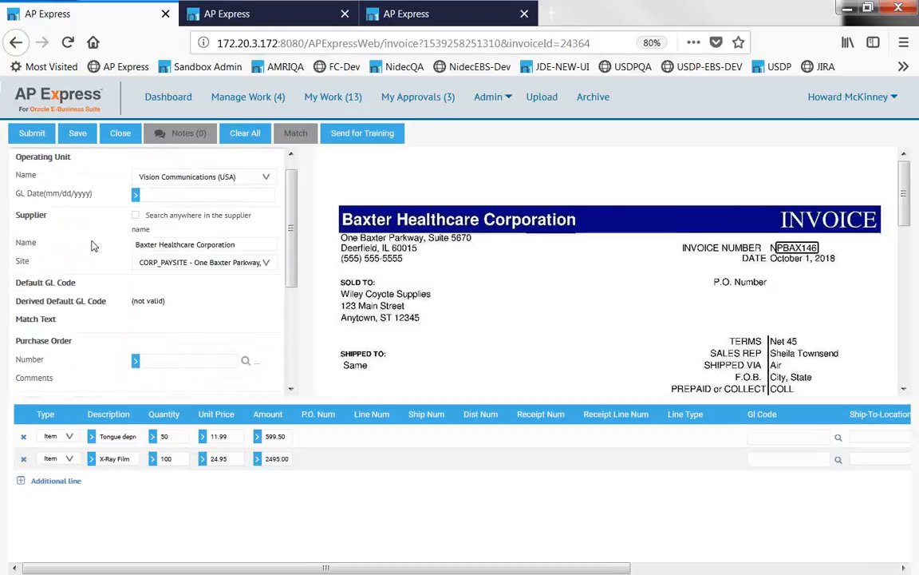
scroll(92, 246, "up", 1)
left_click_drag(245, 567, 497, 571)
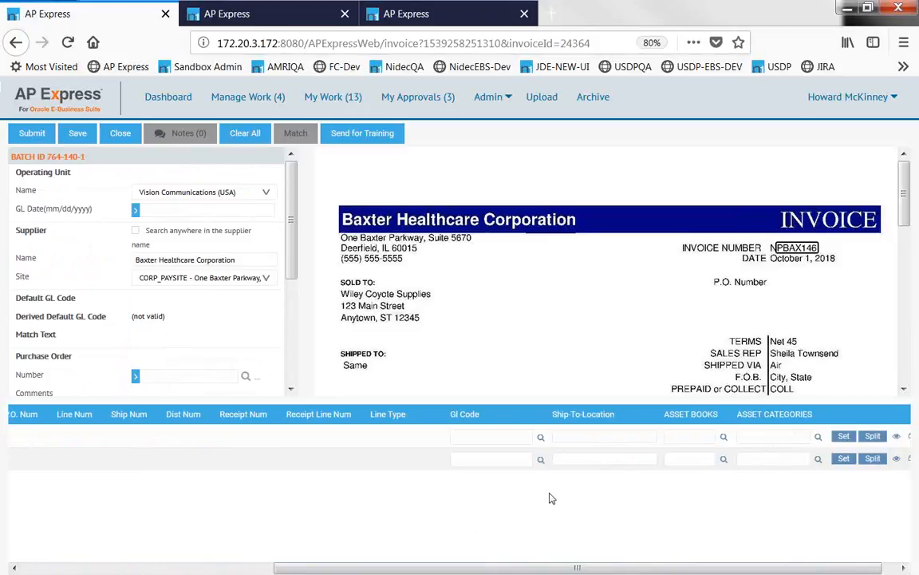
left_click(844, 437)
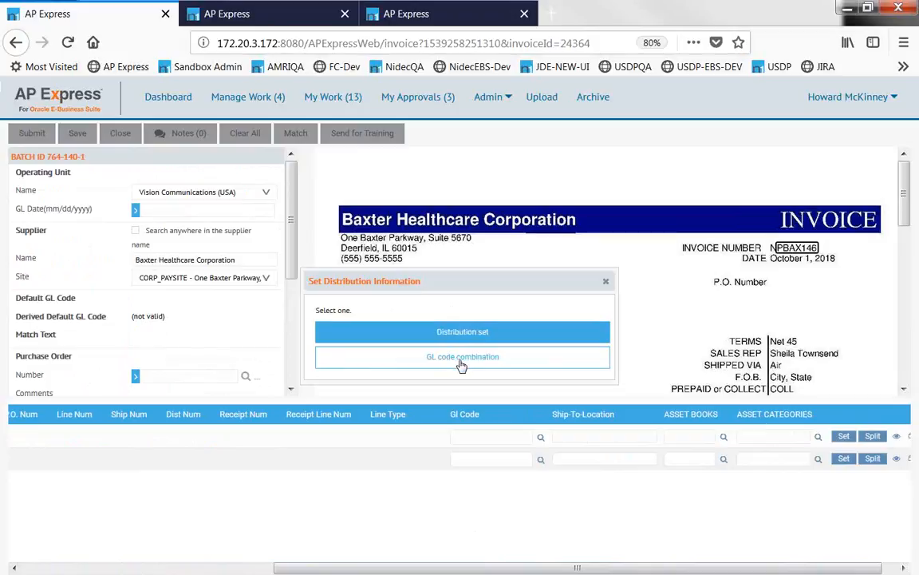
left_click(606, 284)
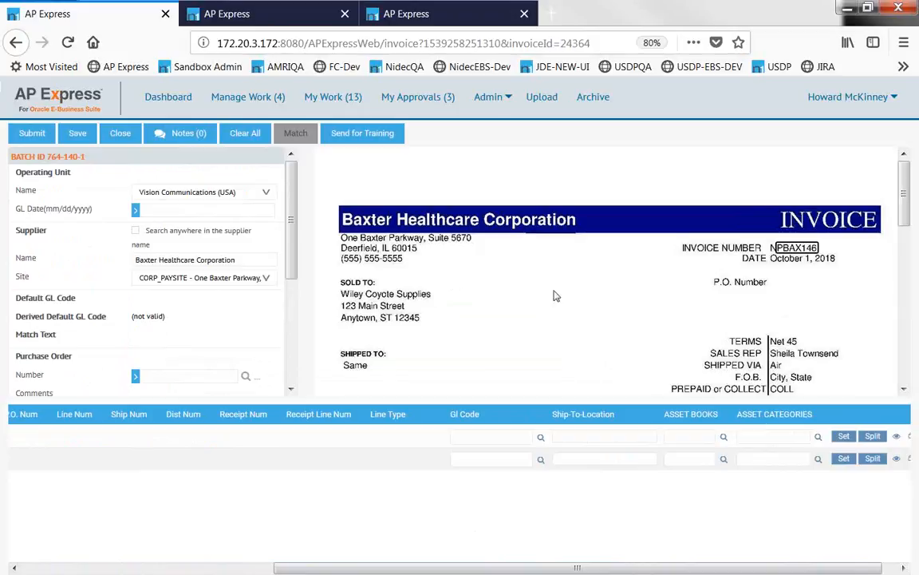
left_click(481, 436)
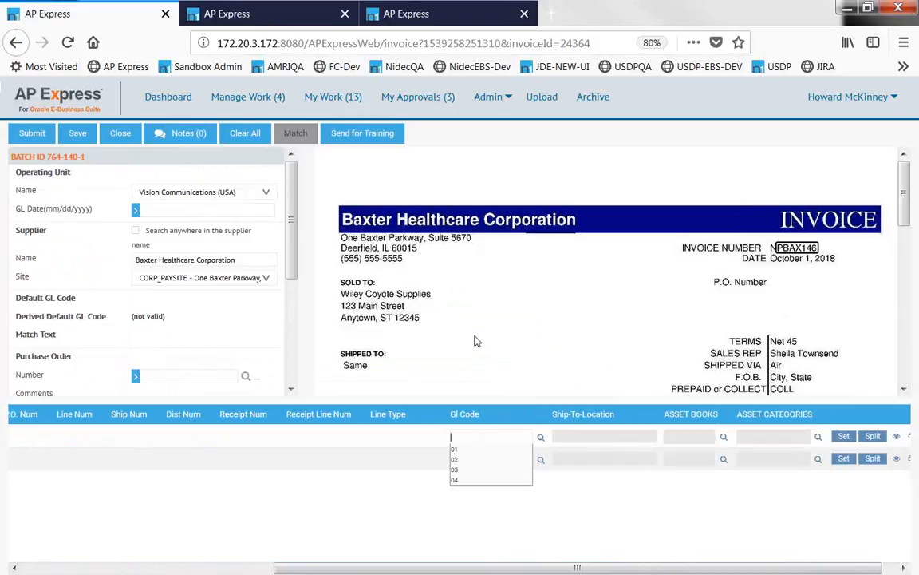
type("01-110-")
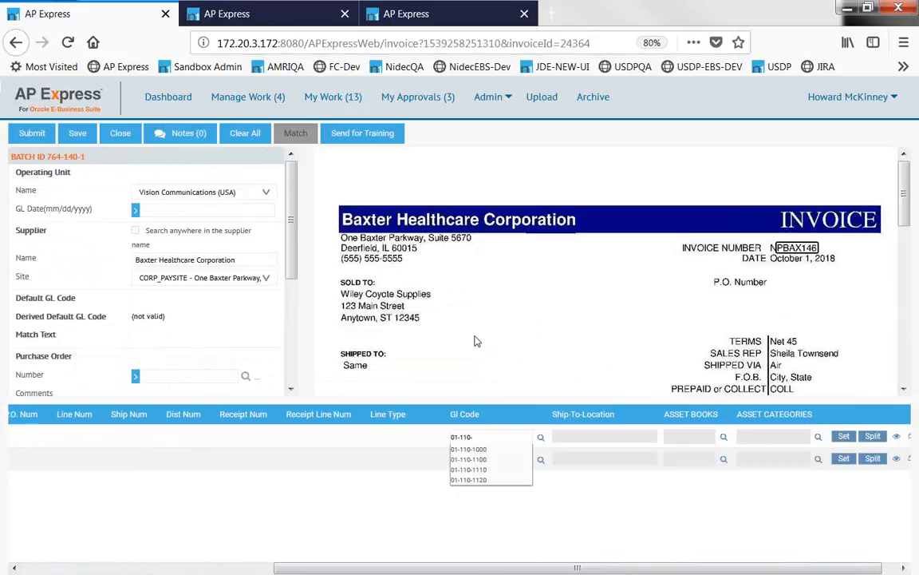
key("BackSpace")
key("BackSpace")
key("BackSpace")
key("BackSpace")
key("BackSpace")
key("BackSpace")
key("BackSpace")
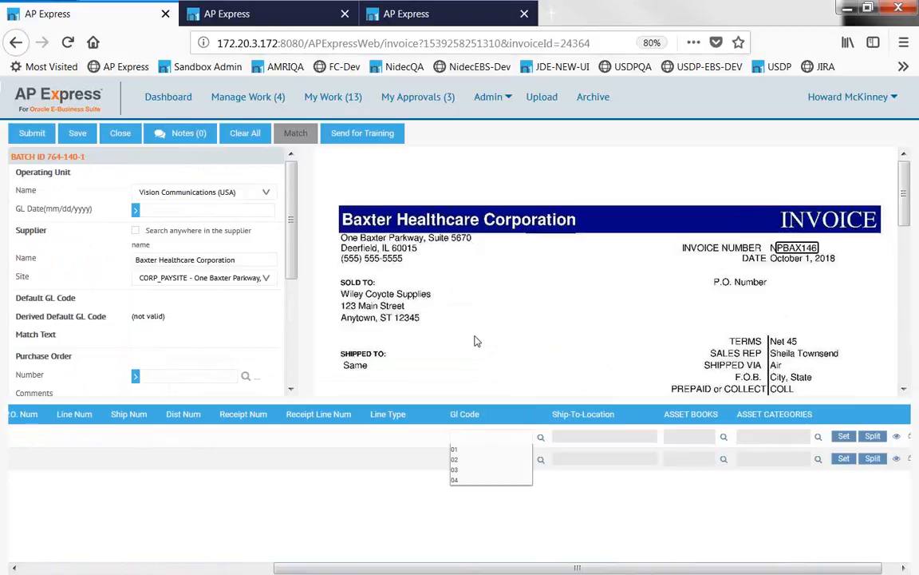
left_click(542, 438)
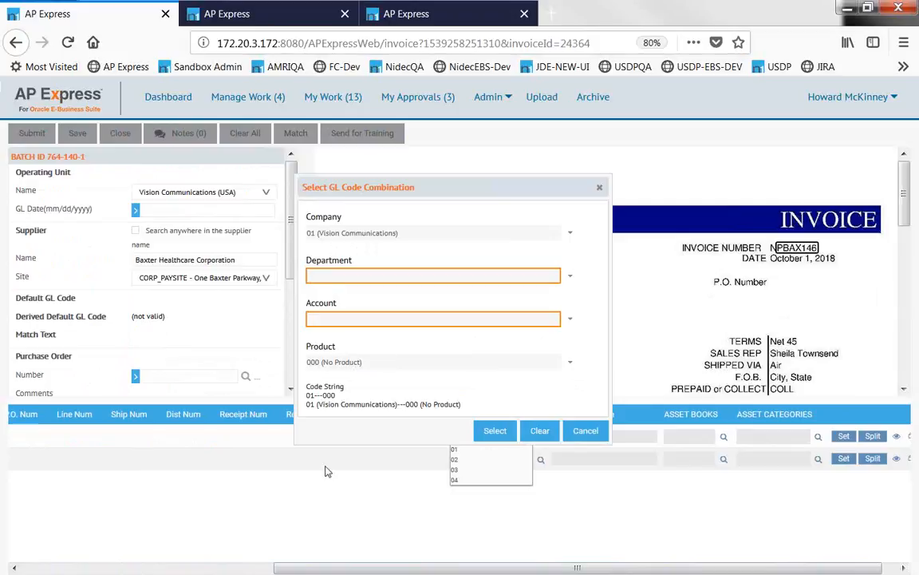
left_click(587, 434)
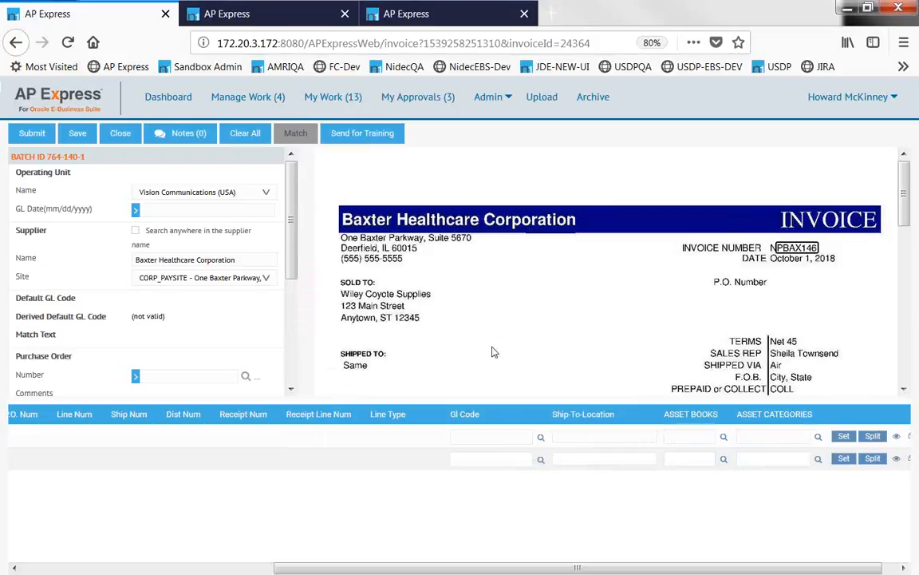
Submit the invoice, pick a different first approver, and view the three-approver chain.
left_click(31, 134)
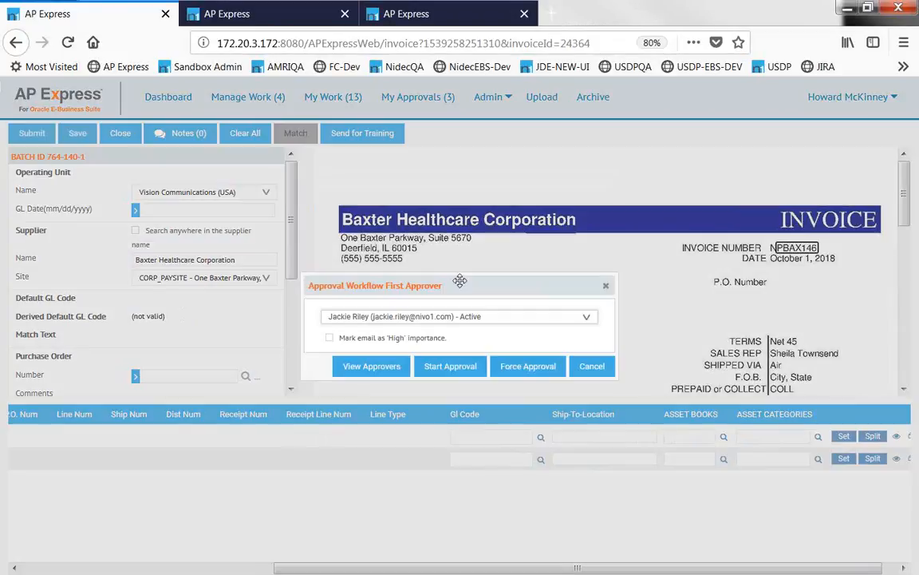
left_click_drag(465, 273, 465, 237)
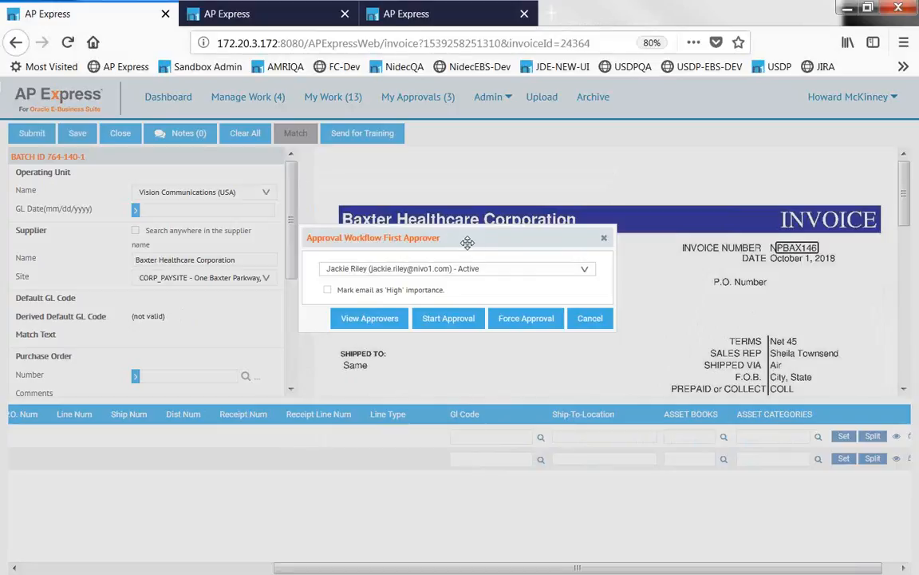
left_click(483, 271)
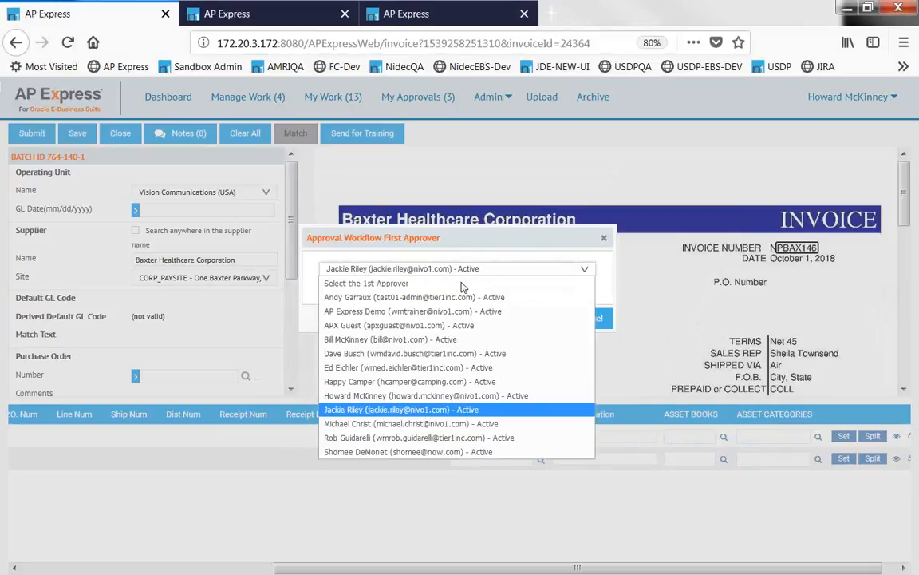
left_click(367, 275)
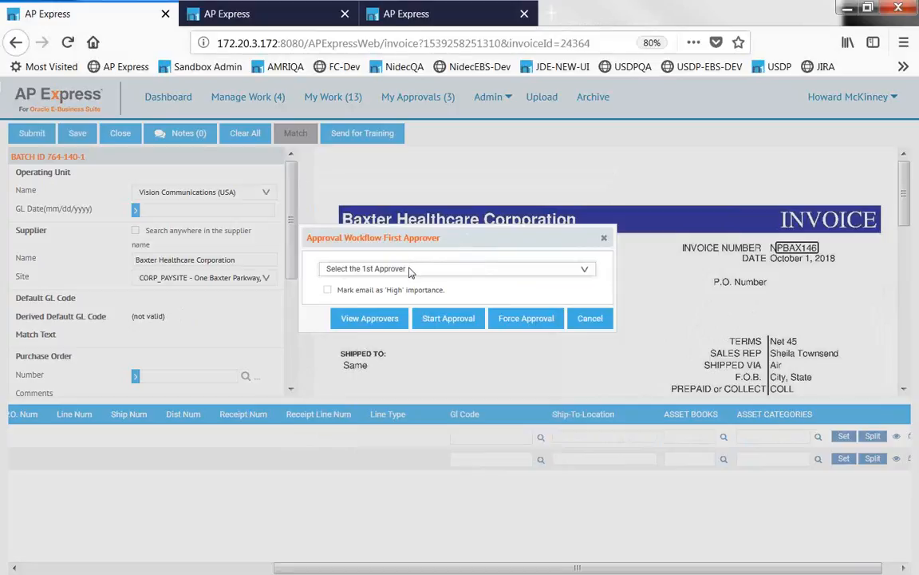
left_click(371, 269)
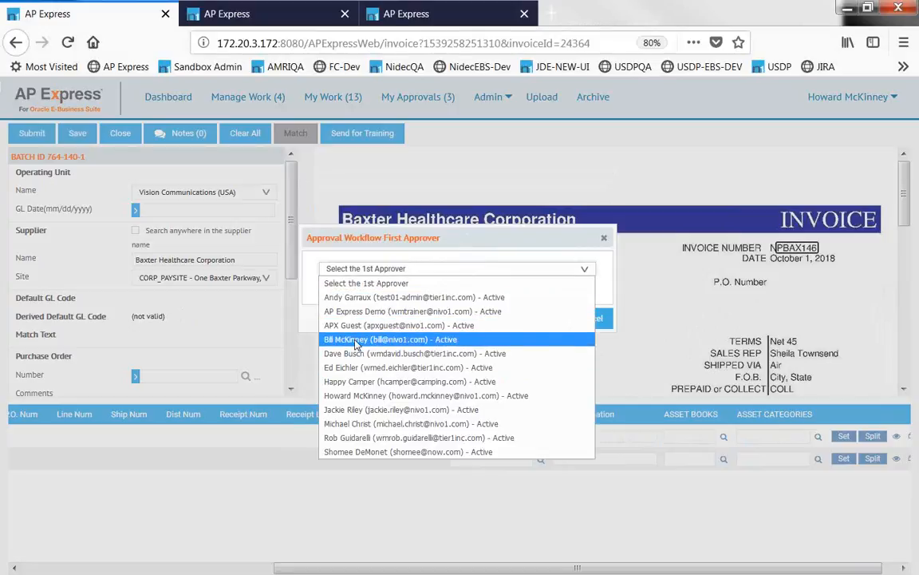
left_click(375, 339)
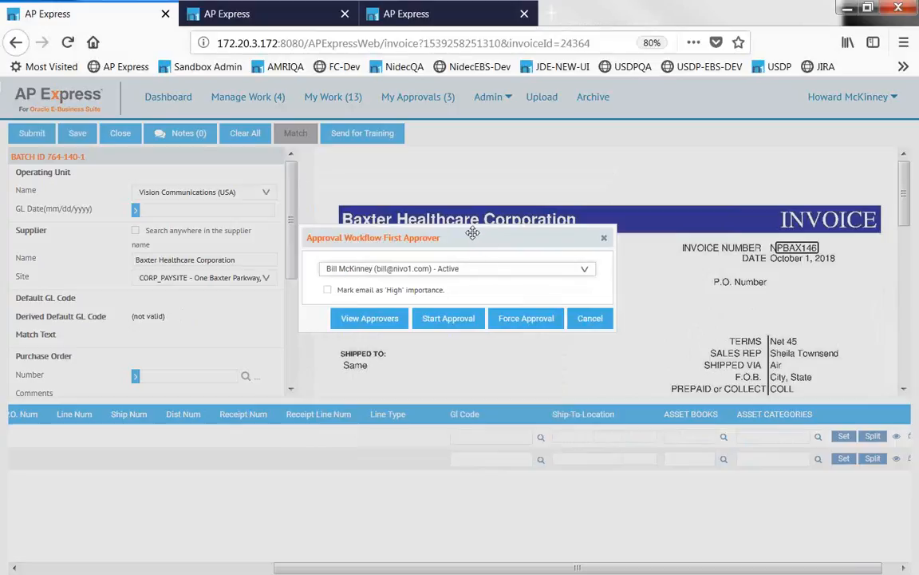
left_click(368, 318)
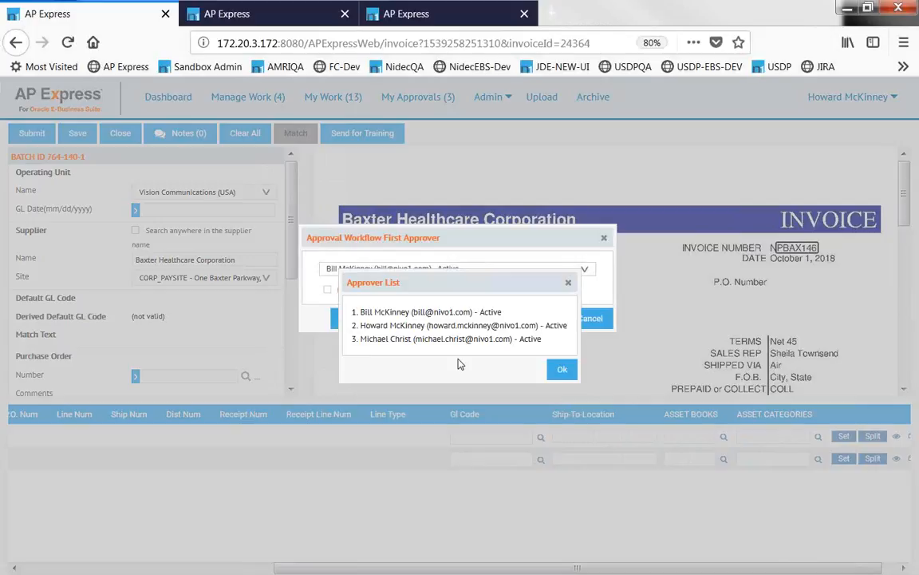
Dismiss the approver list to return to the first-approver dialog for NPBAX146.
left_click(557, 372)
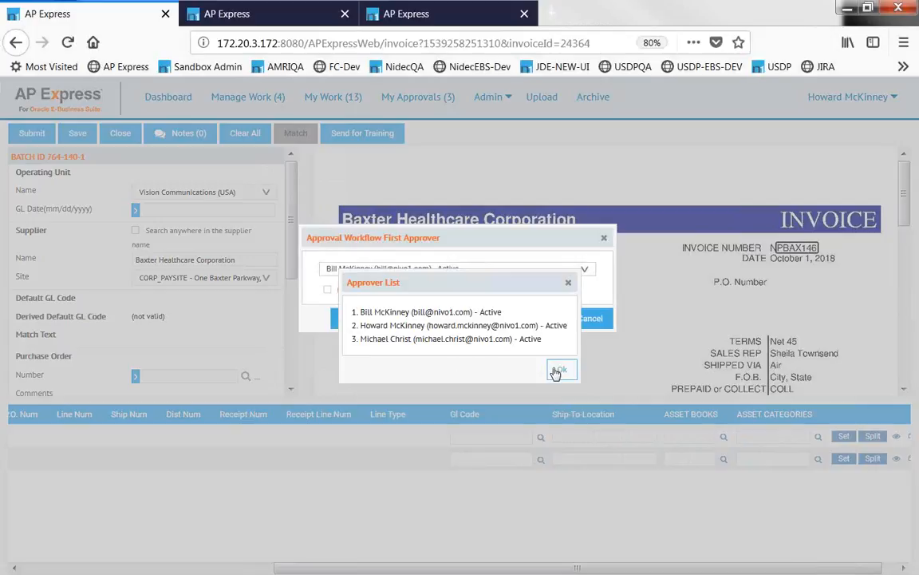
left_click(556, 371)
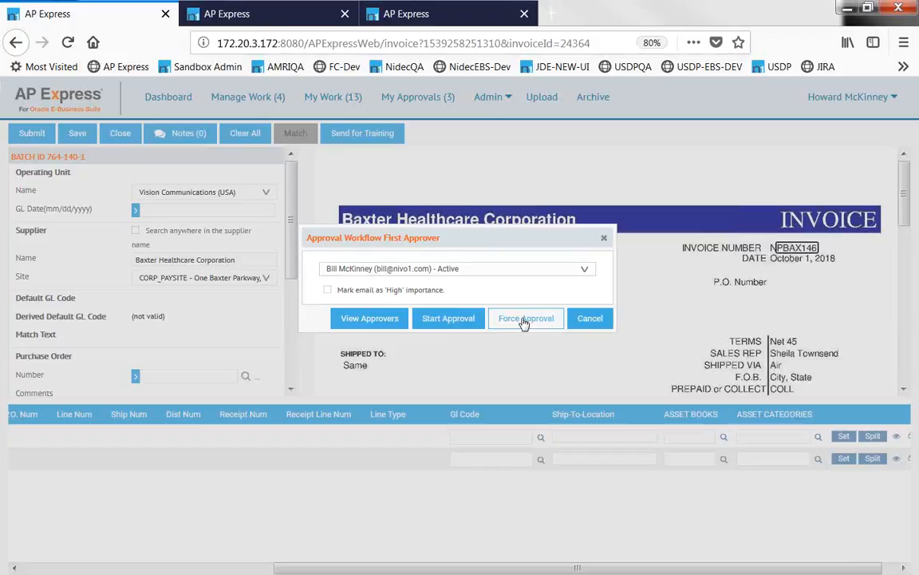
Start approval for invoice NPBAX146 and confirm the Submission Successful message.
left_click(448, 319)
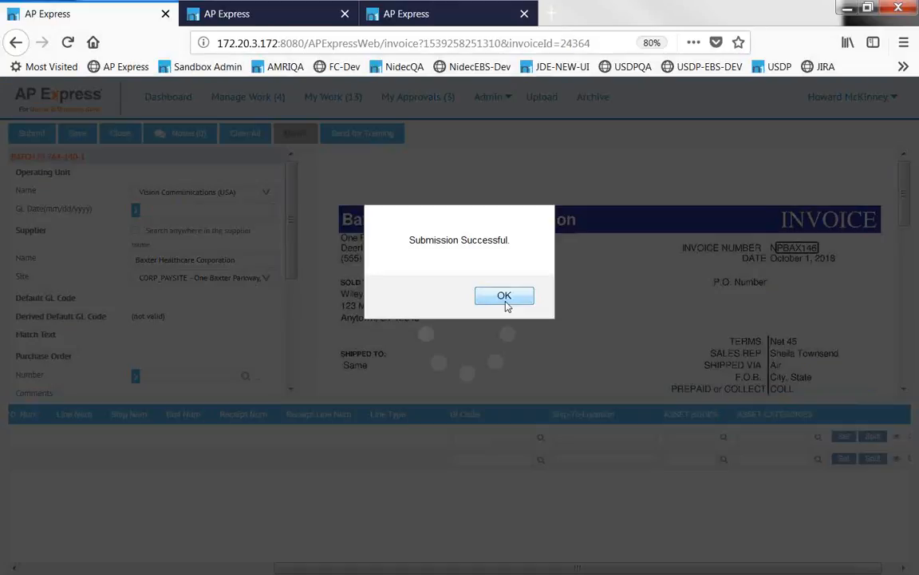
left_click(505, 297)
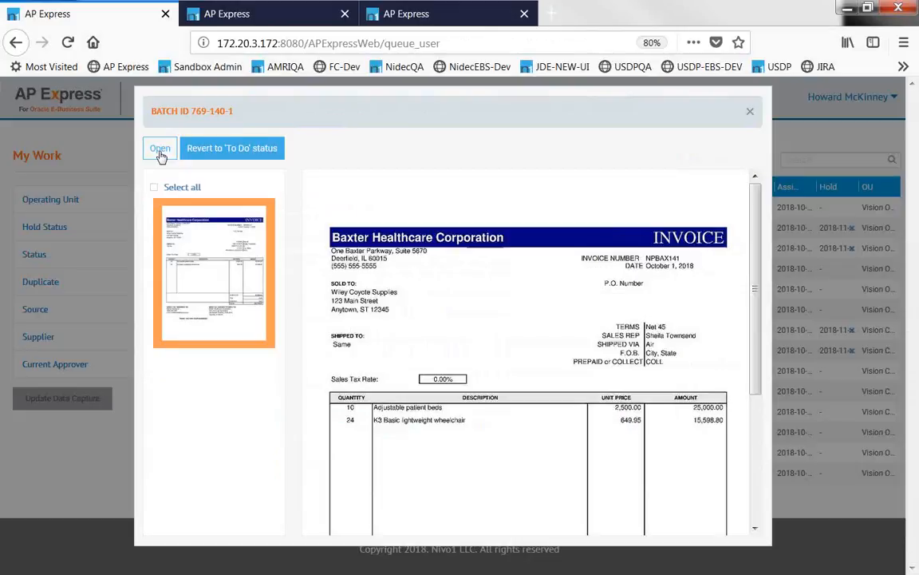
left_click(162, 158)
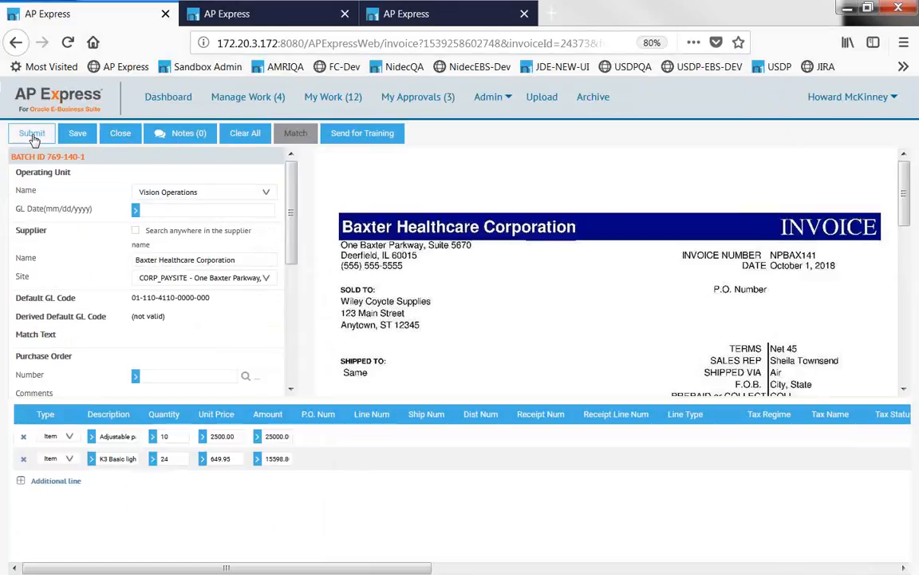
left_click(34, 137)
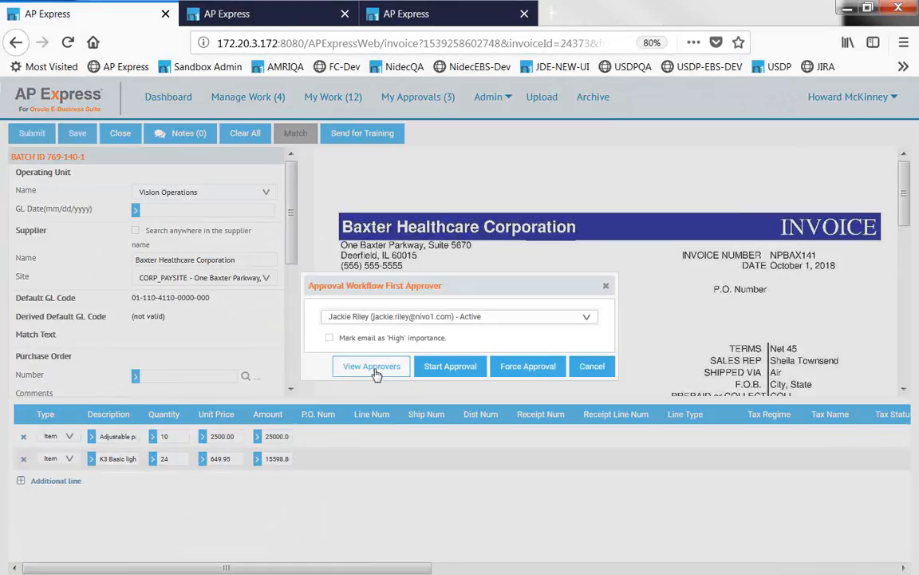
left_click(375, 372)
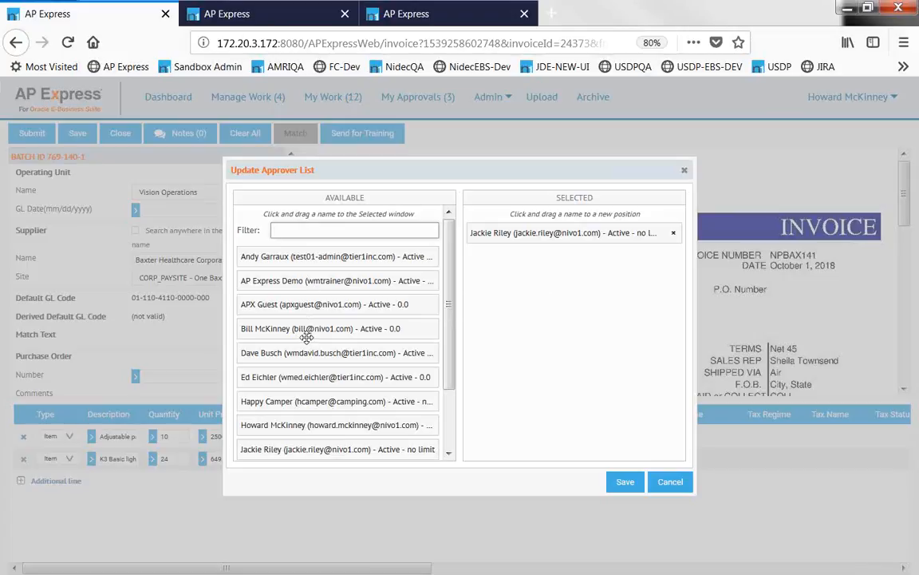
left_click_drag(304, 351, 514, 255)
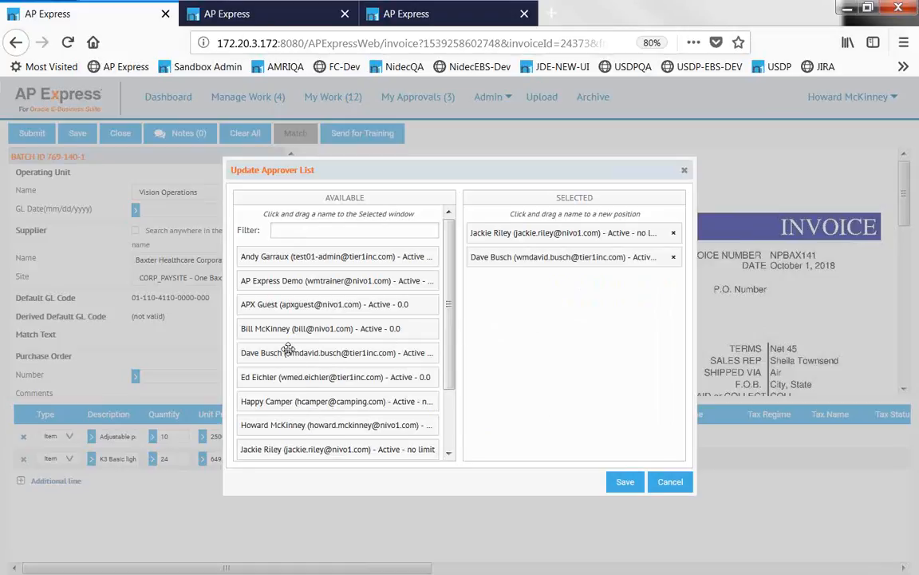
left_click_drag(251, 304, 520, 305)
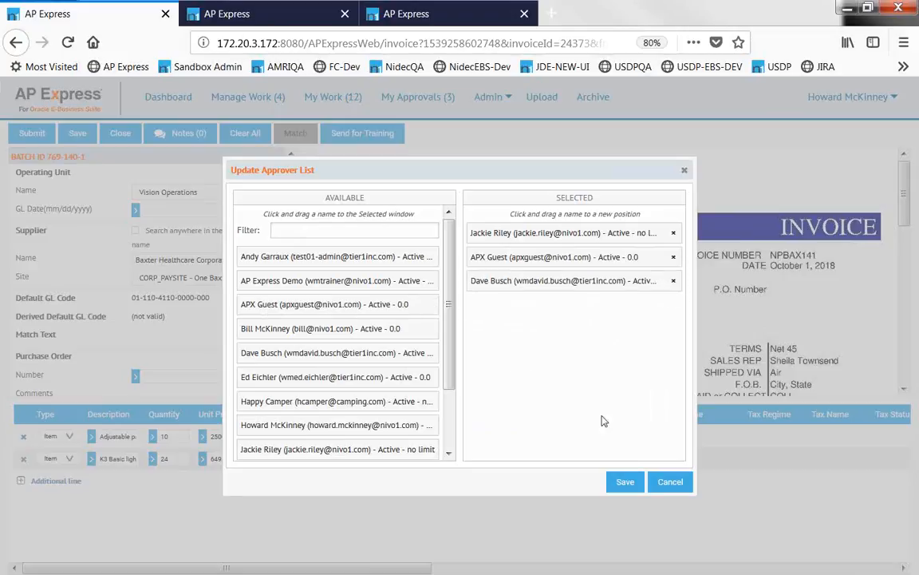
left_click(668, 486)
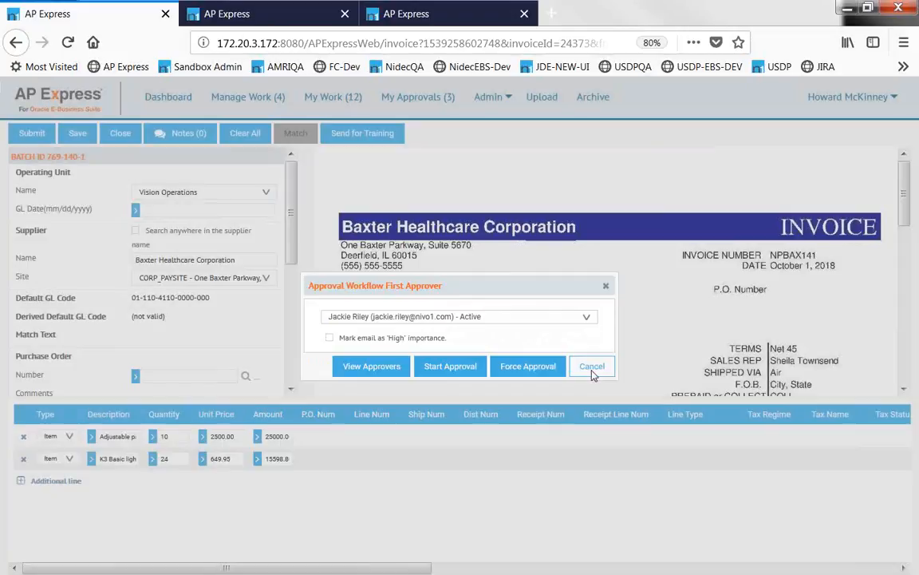
left_click(592, 372)
left_click(122, 136)
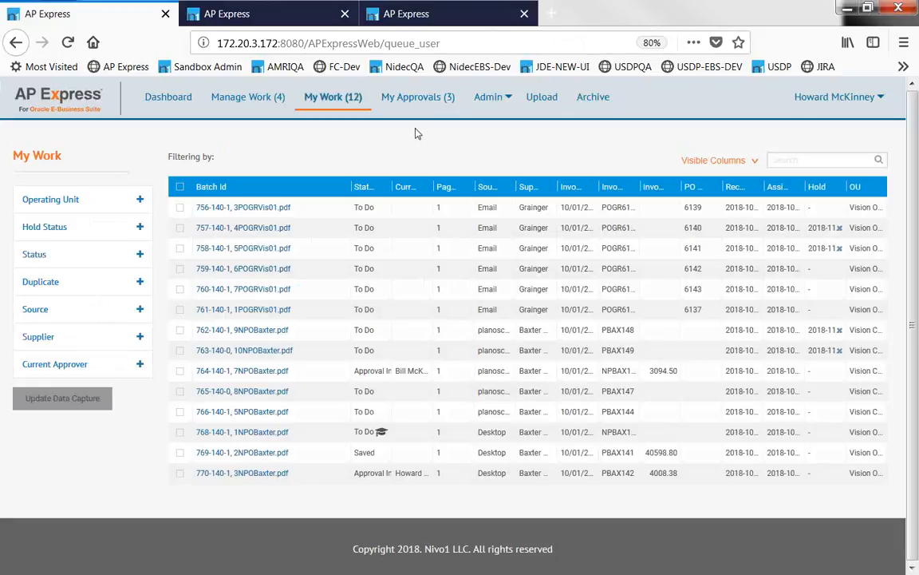
Go to the Archive invoice search page under My Approvals.
left_click(418, 106)
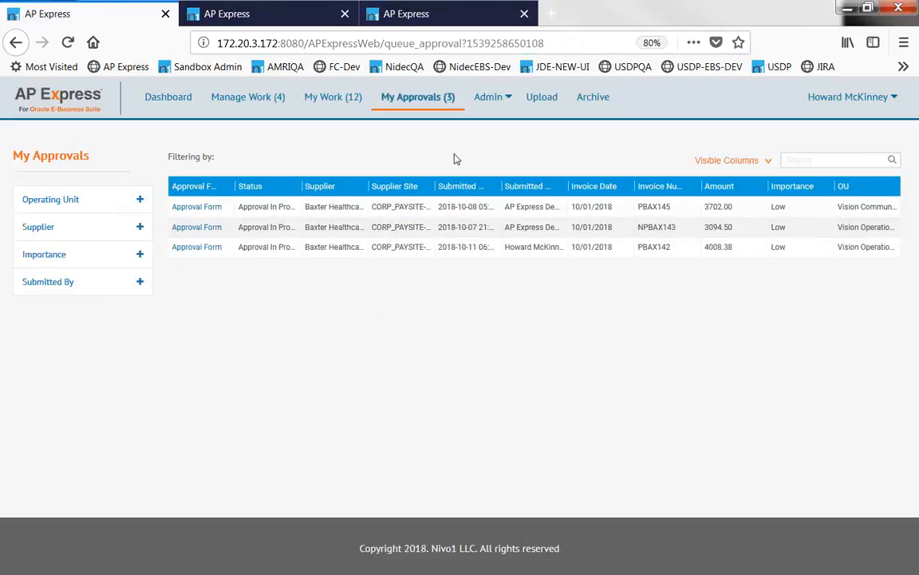
left_click(594, 102)
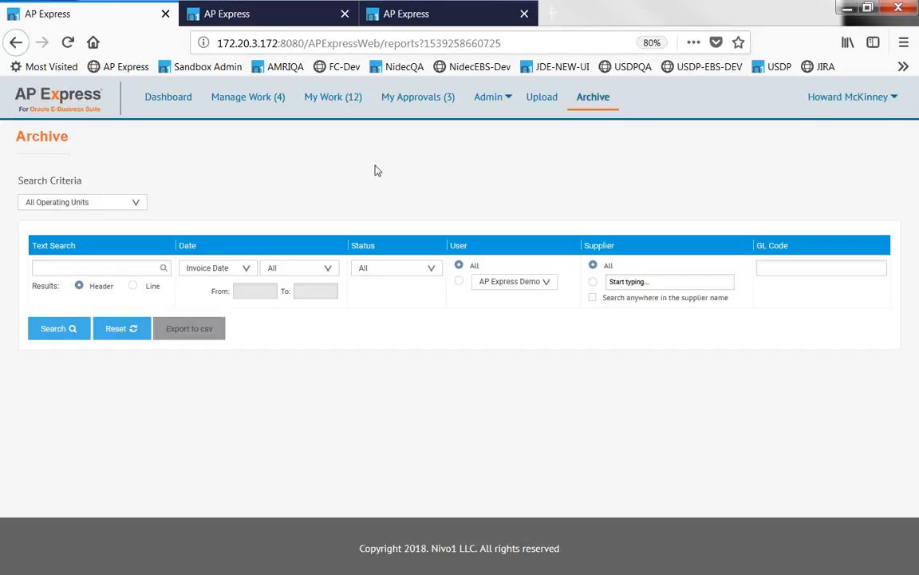
Search the archive with default criteria, review invoice NPBAX146's details, then close them.
left_click(63, 334)
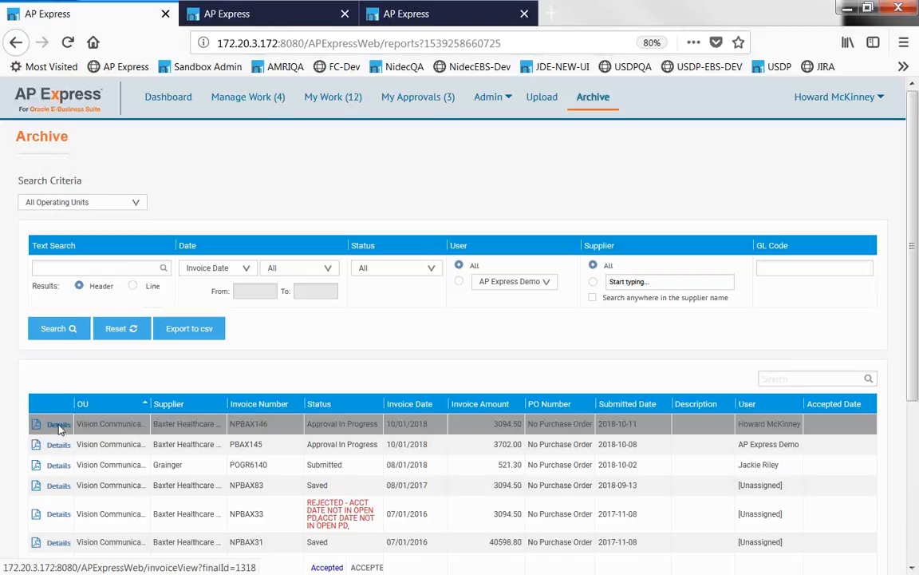
left_click(59, 428)
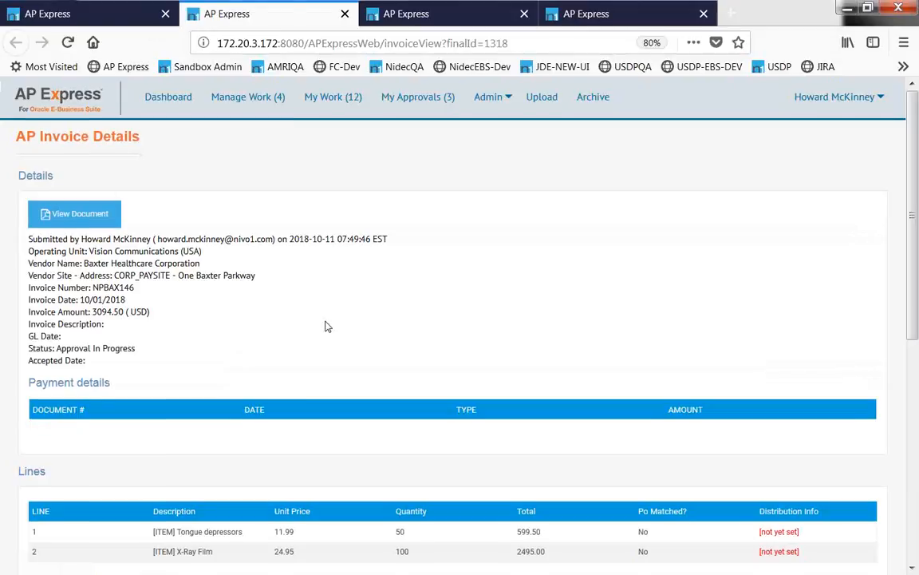
scroll(325, 326, "down", 1)
scroll(327, 324, "down", 5)
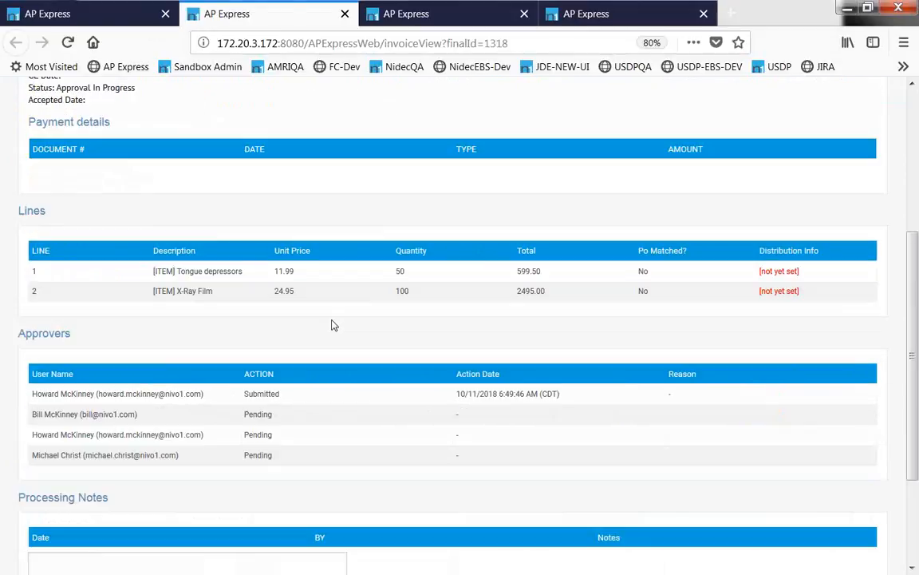
scroll(333, 322, "up", 5)
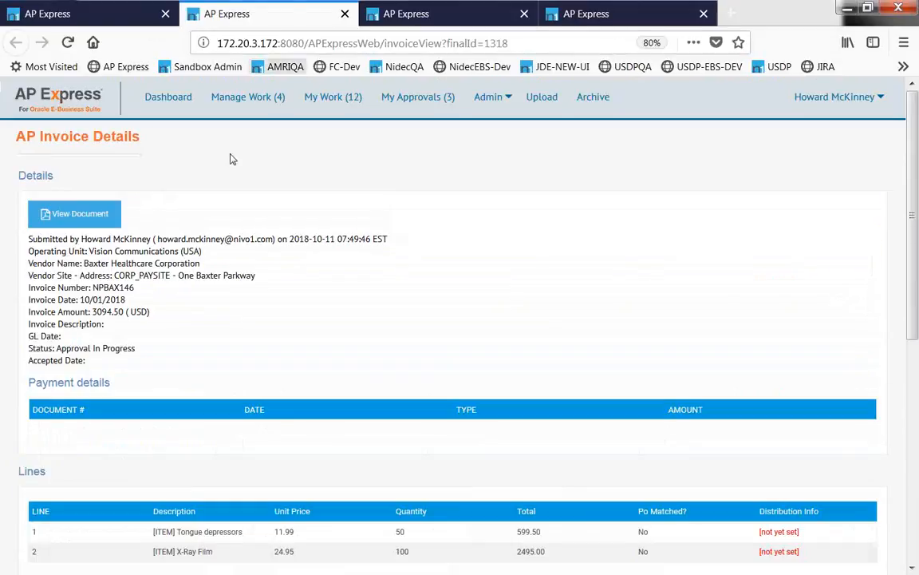
left_click(345, 13)
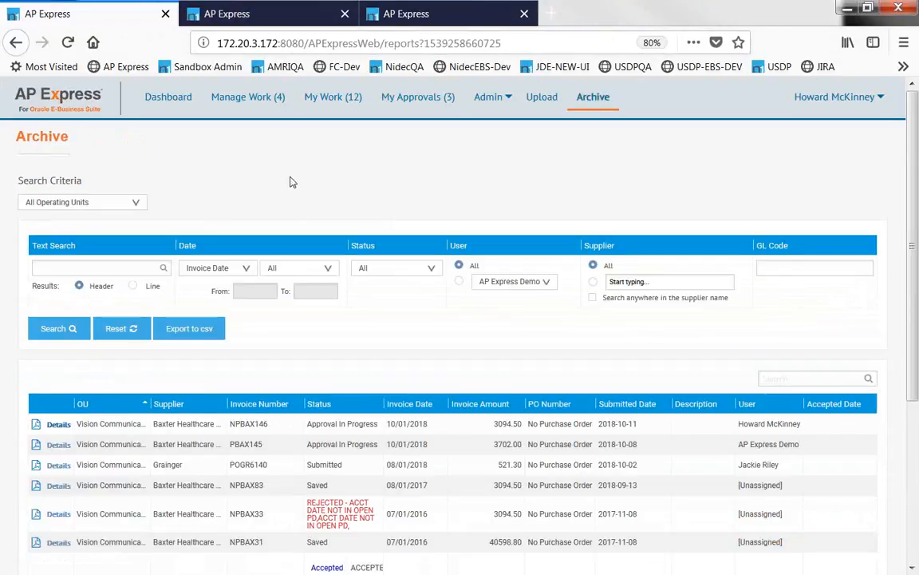
left_click(112, 267)
scroll(241, 327, "down", 2)
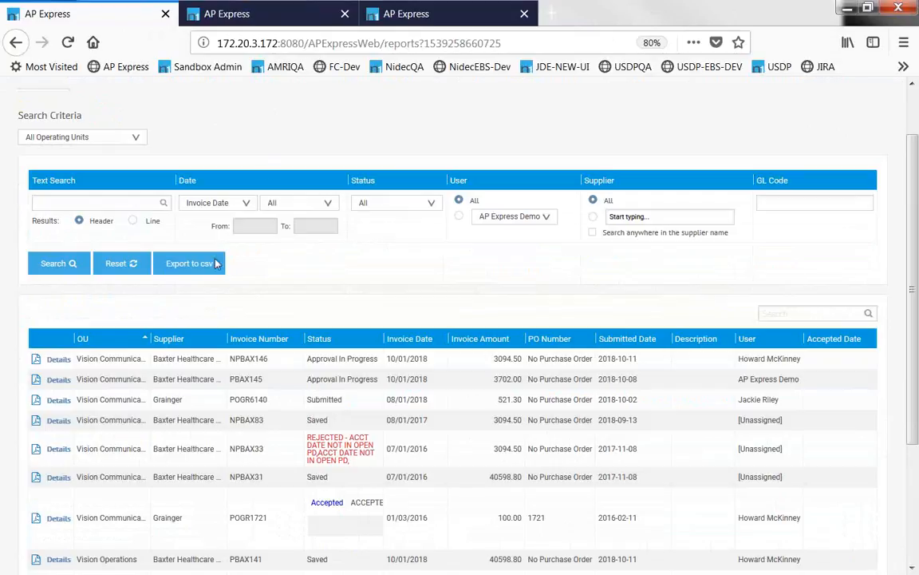
scroll(316, 158, "up", 1)
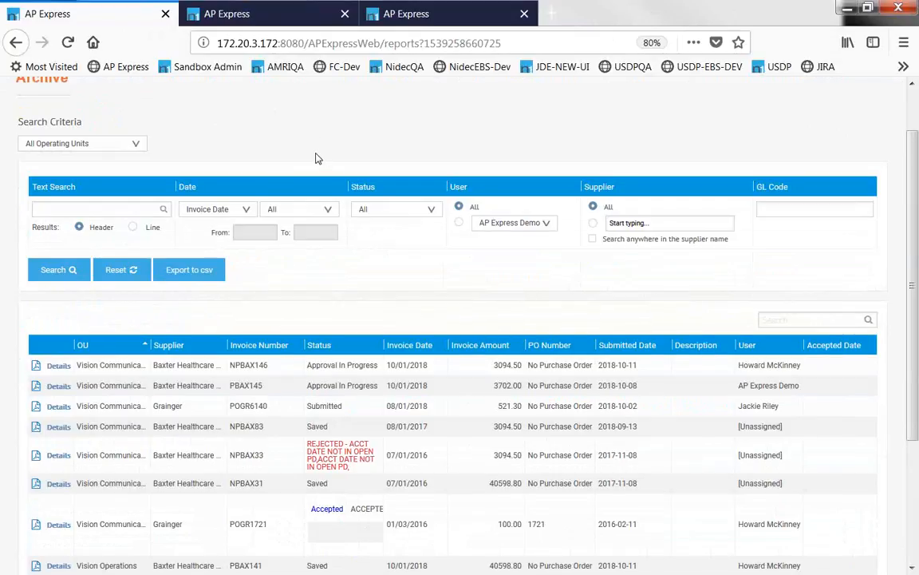
scroll(316, 159, "up", 2)
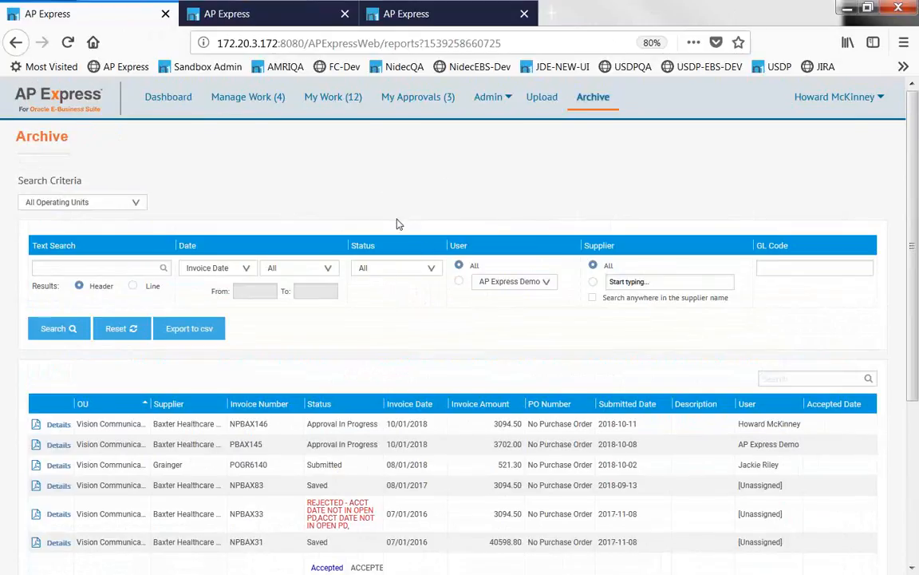
Filter the archive search to Fully Paid status and browse the results.
left_click(384, 274)
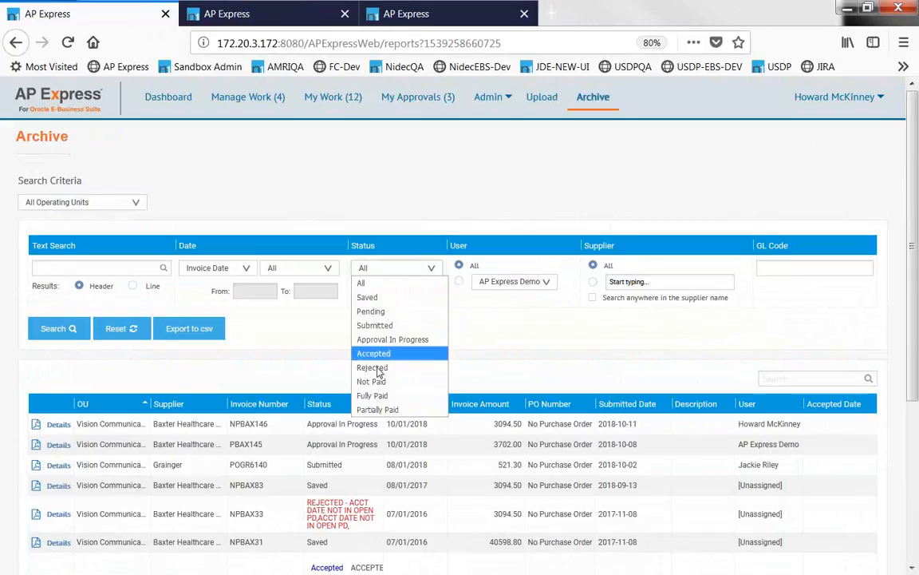
left_click(365, 392)
left_click(58, 328)
scroll(364, 337, "down", 2)
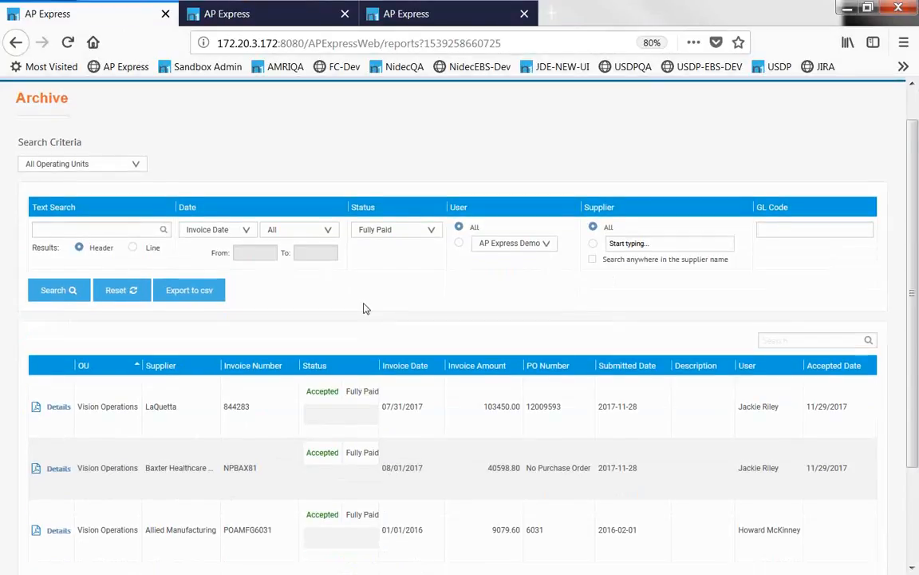
scroll(72, 310, "down", 2)
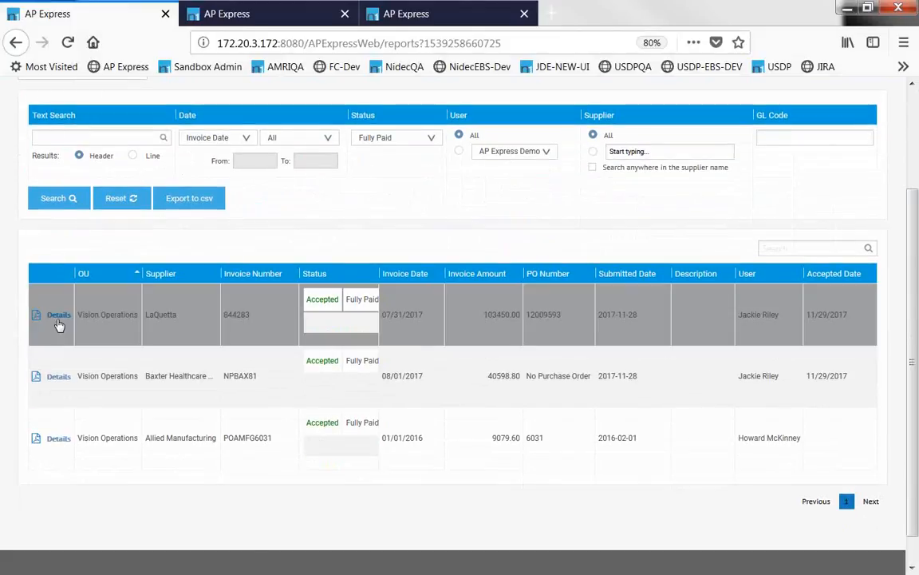
Check the Payment details of invoice 844283, then close it and return to the top.
left_click(56, 318)
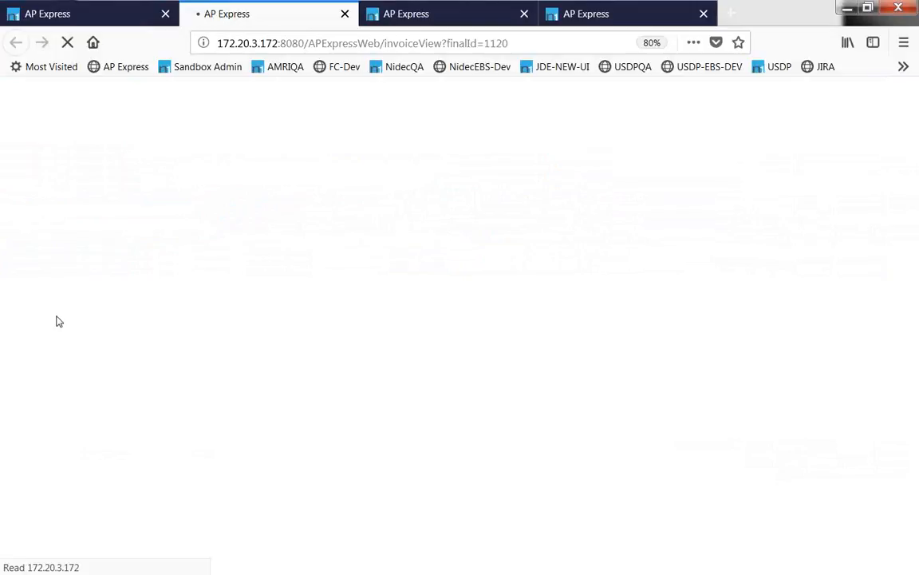
left_click_drag(30, 395, 110, 399)
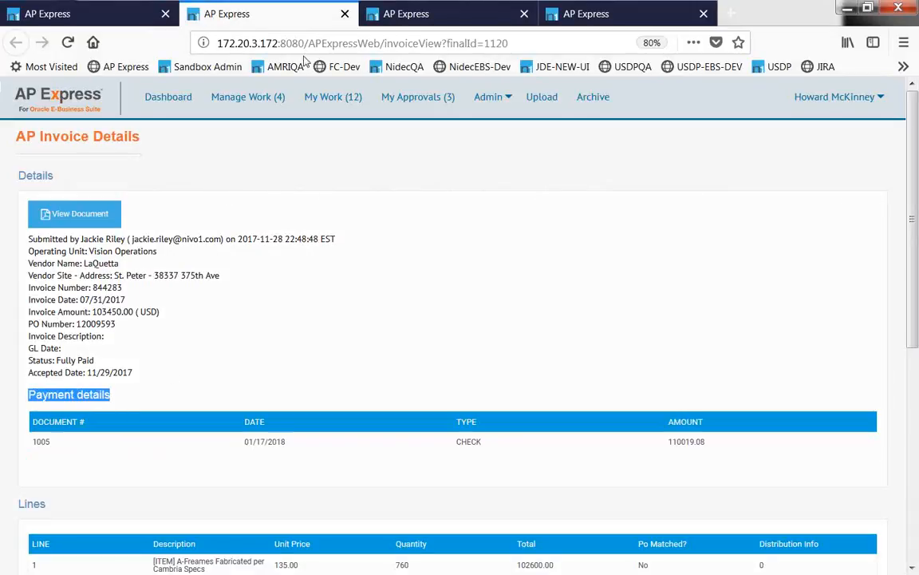
left_click(344, 15)
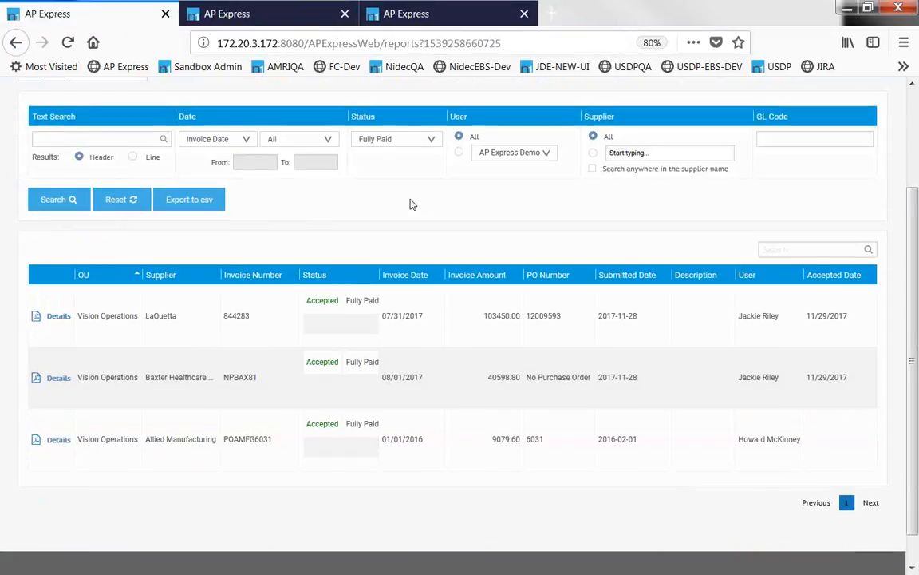
scroll(409, 204, "up", 3)
Add a new dashboard tab titled 'Demo'.
left_click(167, 104)
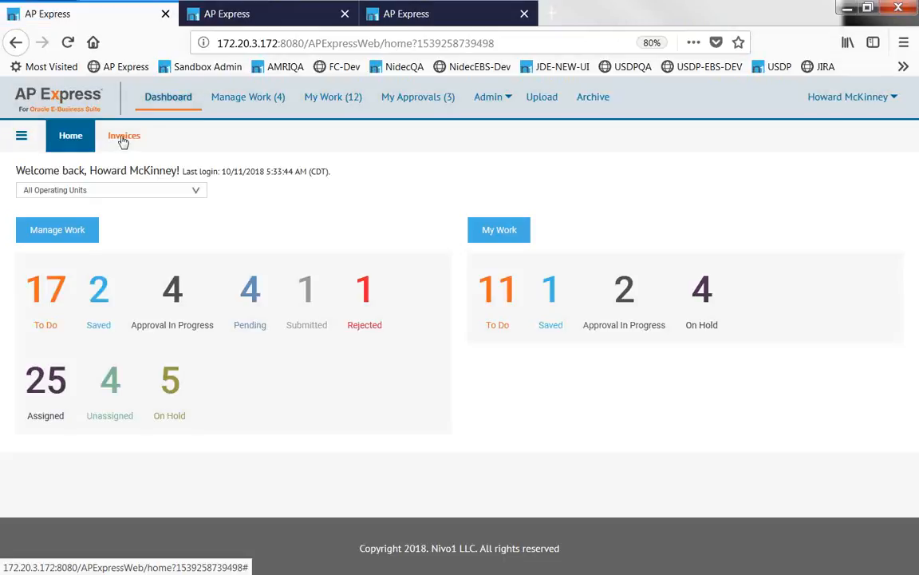
left_click(124, 138)
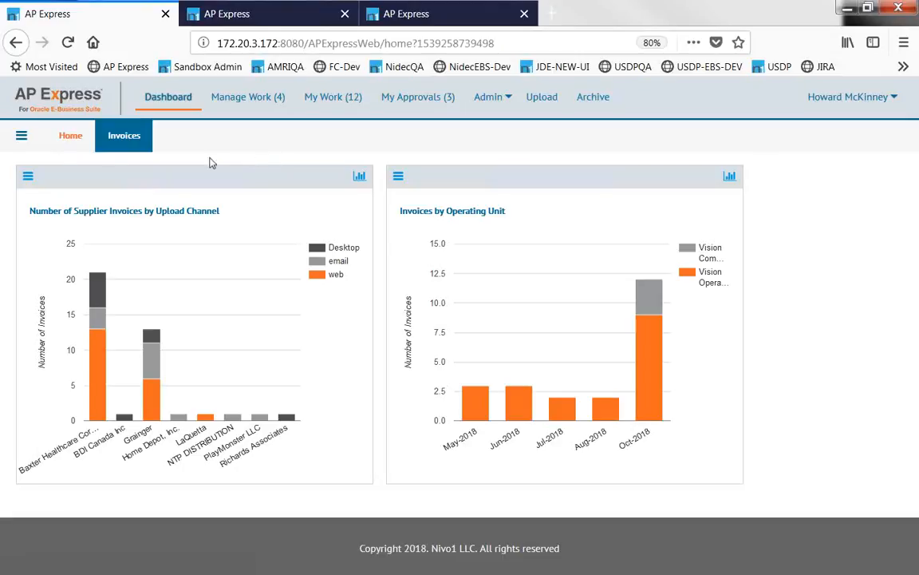
left_click(21, 135)
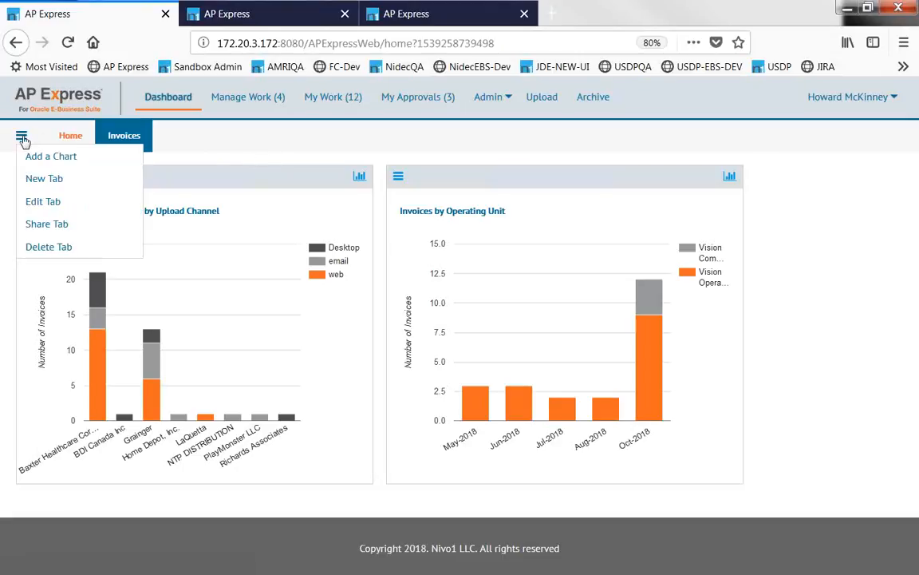
left_click(45, 180)
type("Demo")
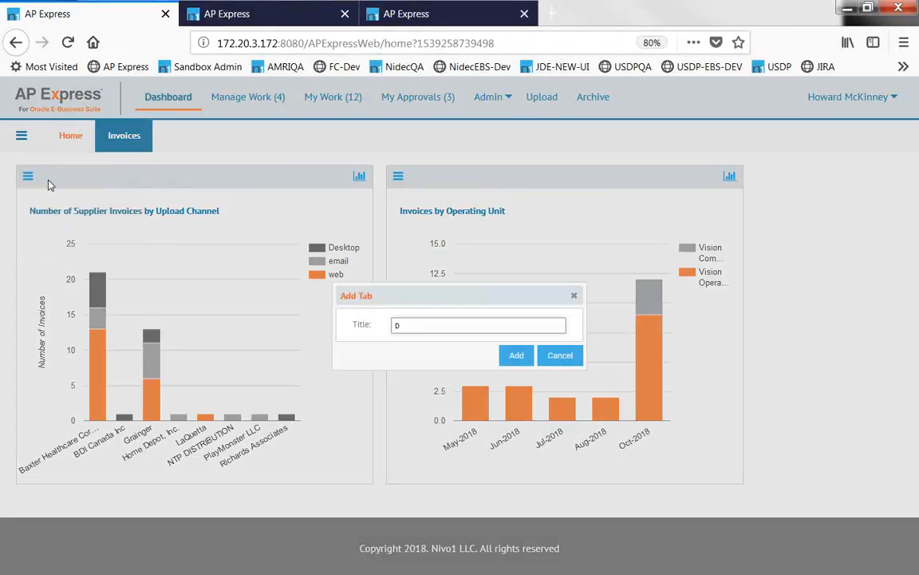
key("Return")
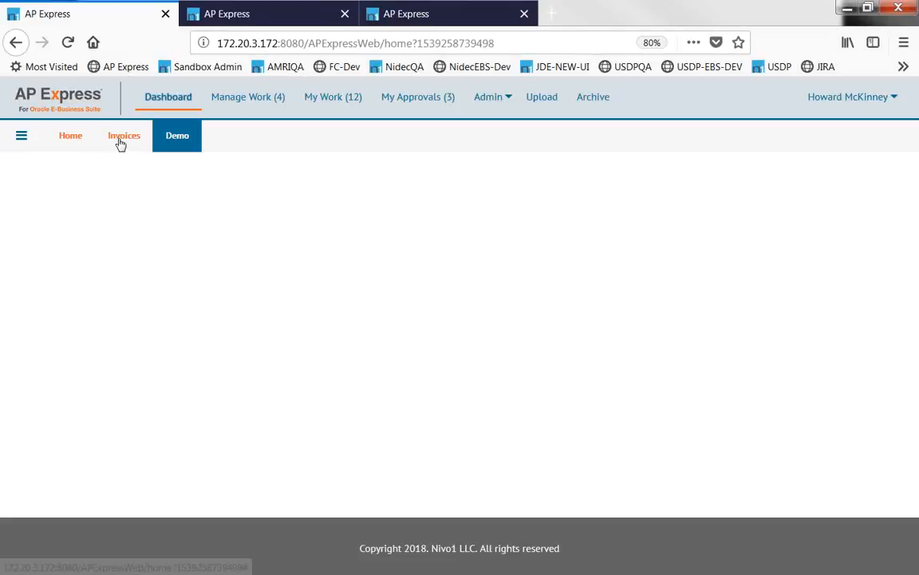
Search the chart list for 'suppl' and add Number of Supplier Invoices by Upload Channel to Demo.
left_click(23, 135)
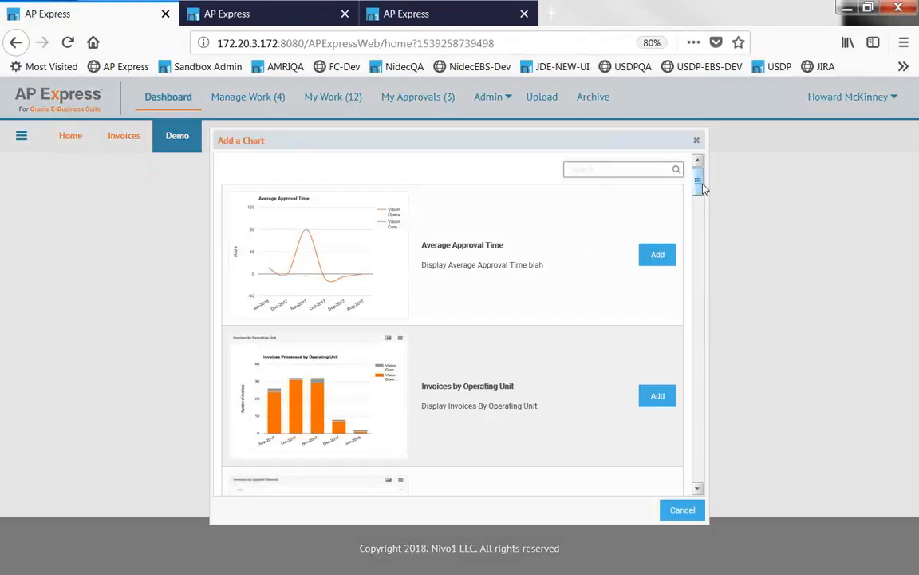
mouse_move(700, 186)
left_mouse_down()
mouse_move(708, 294)
mouse_move(696, 247)
mouse_move(699, 177)
left_mouse_up()
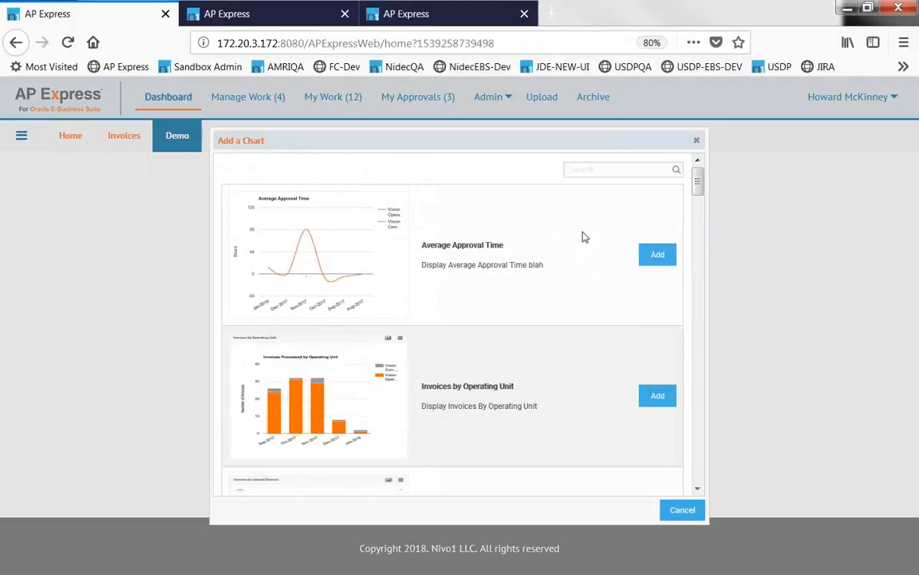
left_click(588, 171)
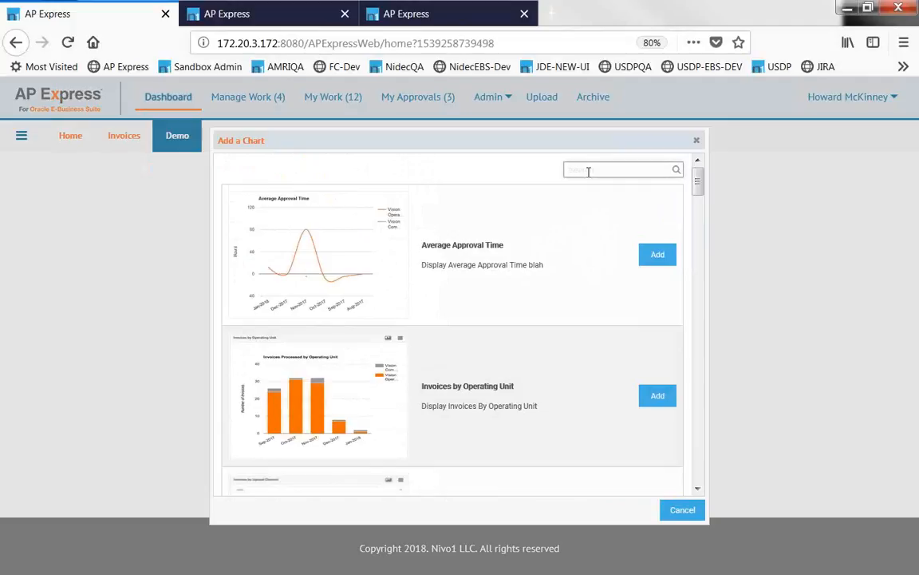
type("user")
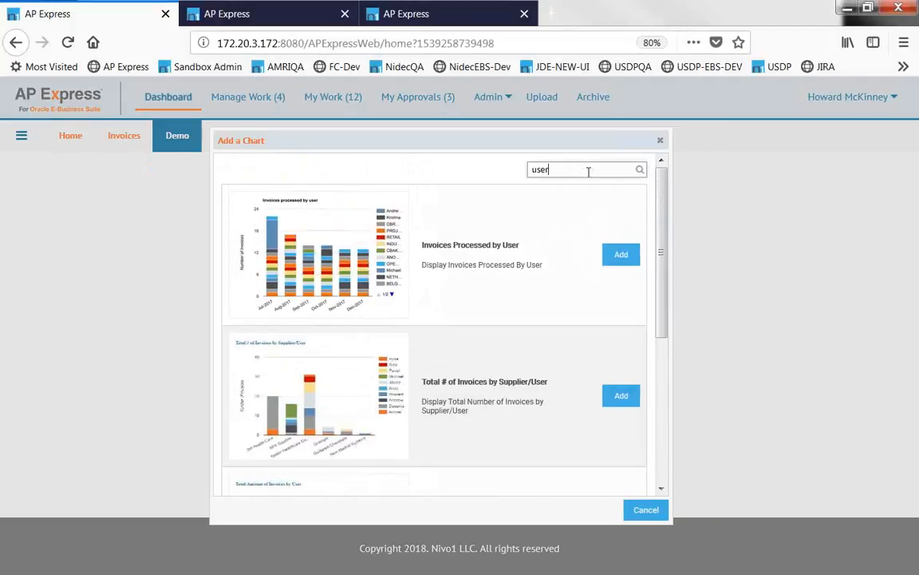
key("BackSpace")
key("BackSpace")
key("BackSpace")
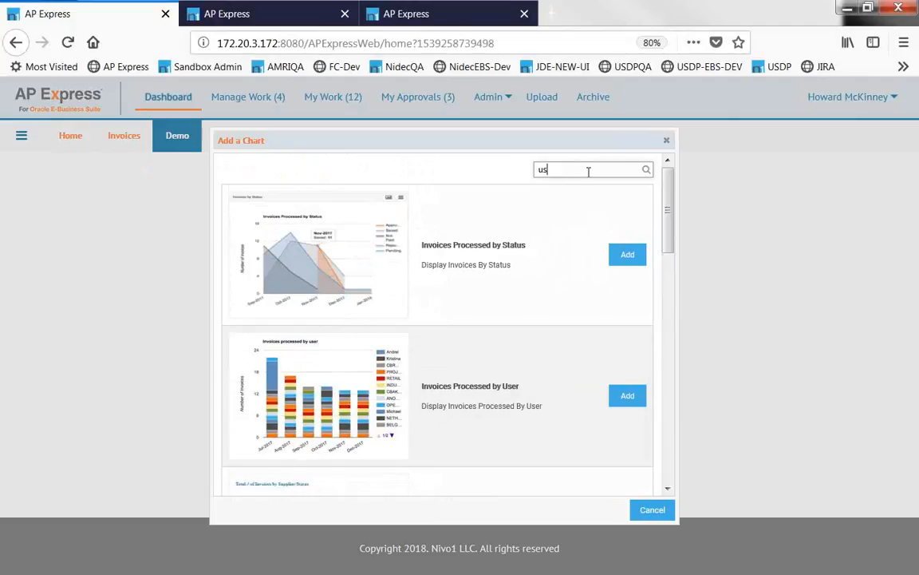
type("supplier")
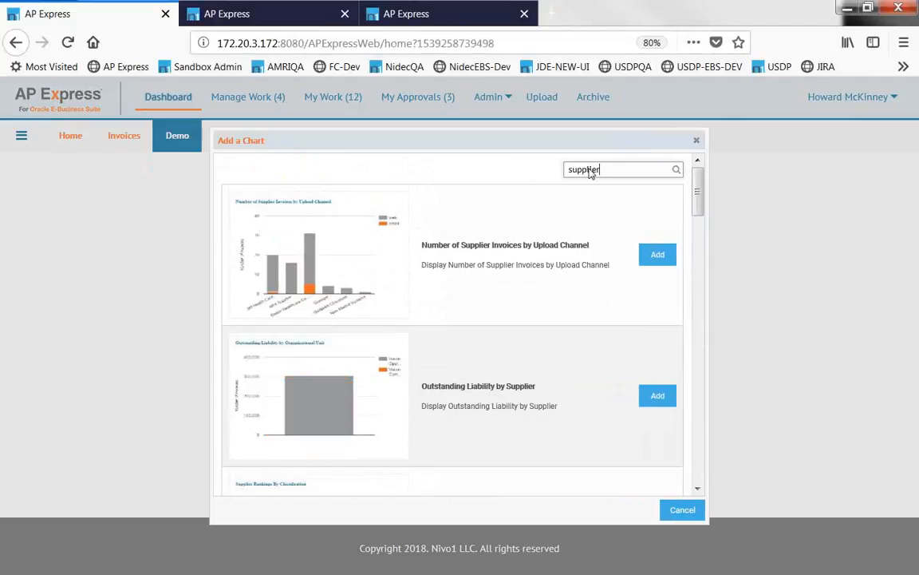
left_click(650, 259)
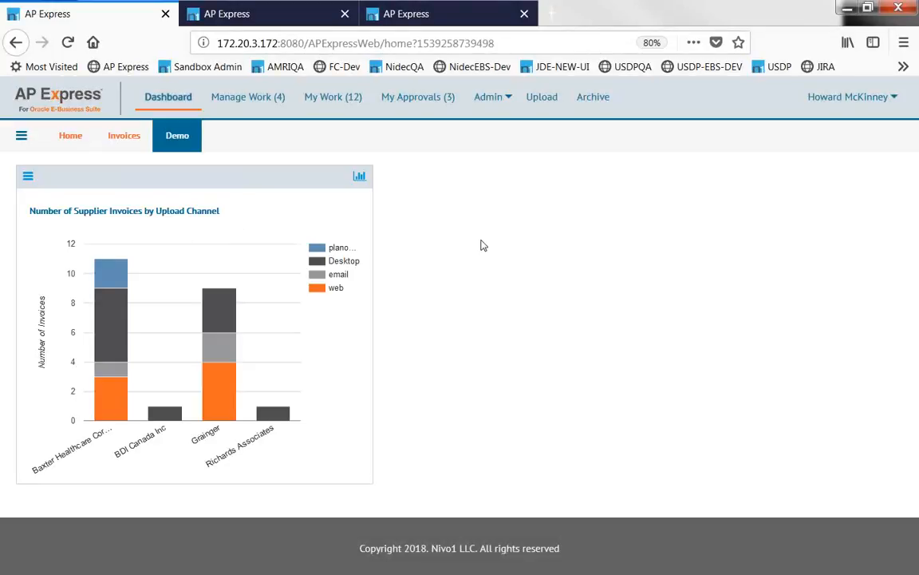
Move the Demo tab ahead of the Invoices tab.
left_click(124, 137)
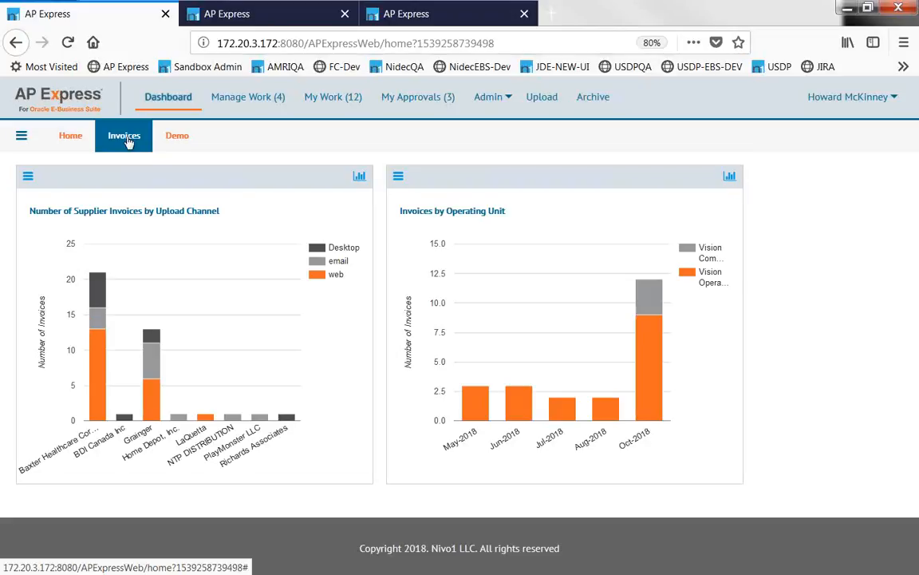
left_click(176, 141)
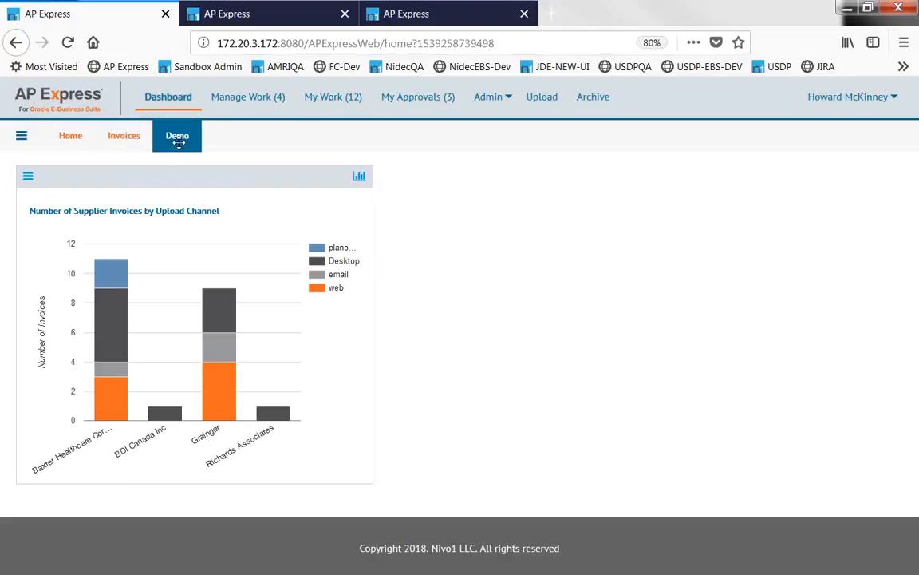
left_click_drag(177, 144, 117, 146)
left_click_drag(174, 144, 118, 142)
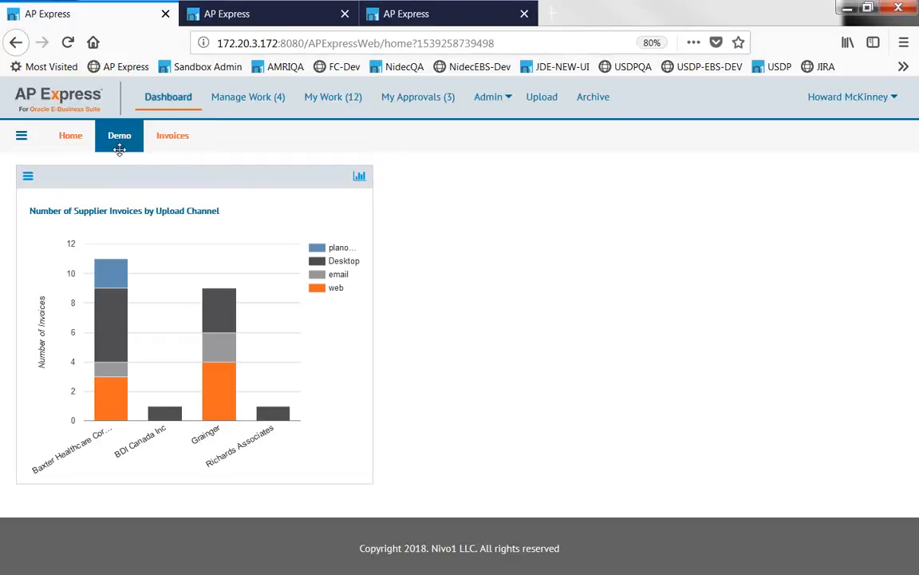
On the Invoices dashboard, move the Upload Channel chart to the right slot.
left_click(174, 137)
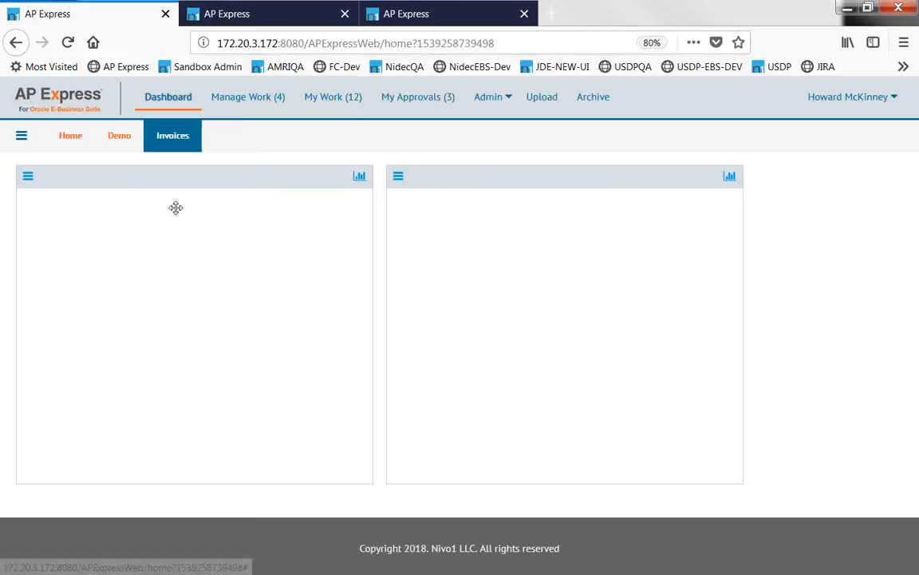
left_click_drag(266, 191, 384, 249)
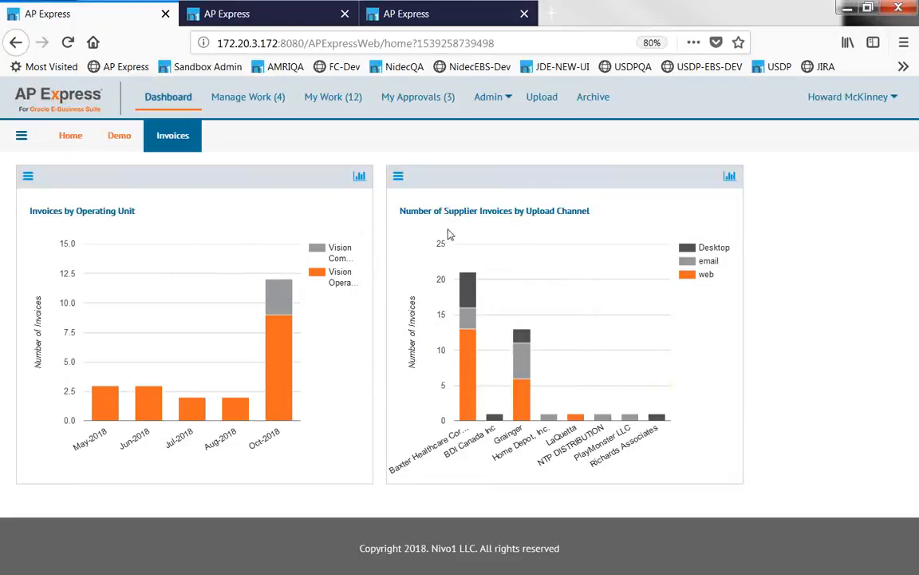
left_click(28, 177)
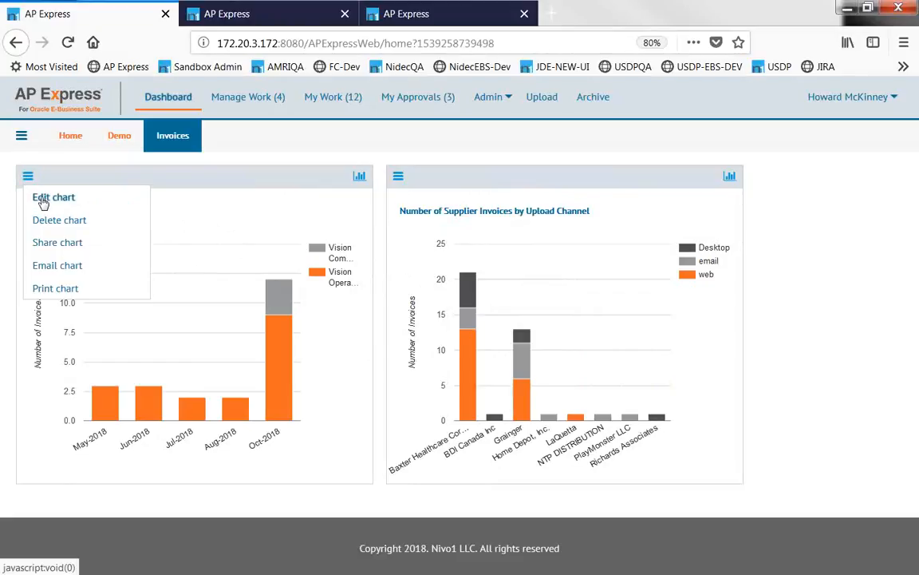
Change the Invoices by Operating Unit chart to show 18 months and save it.
left_click(36, 197)
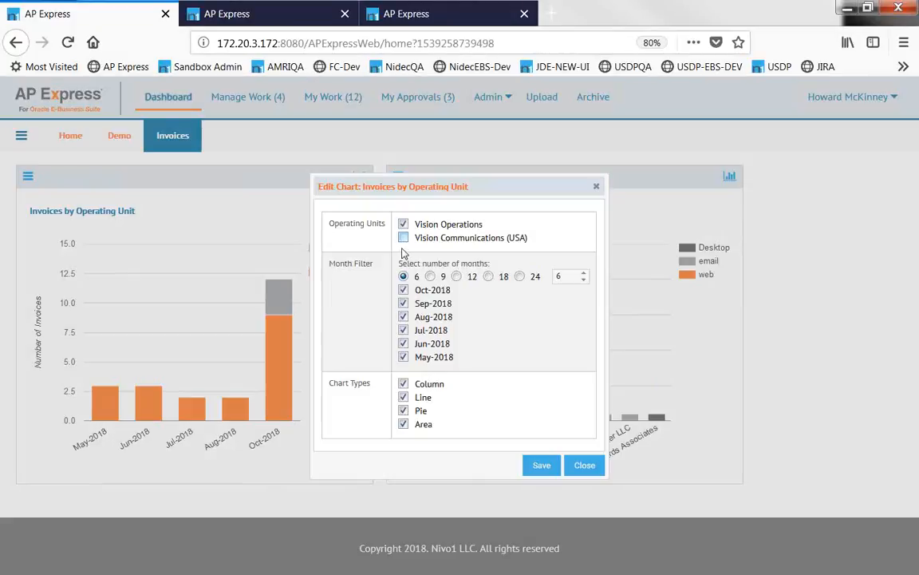
left_click(488, 277)
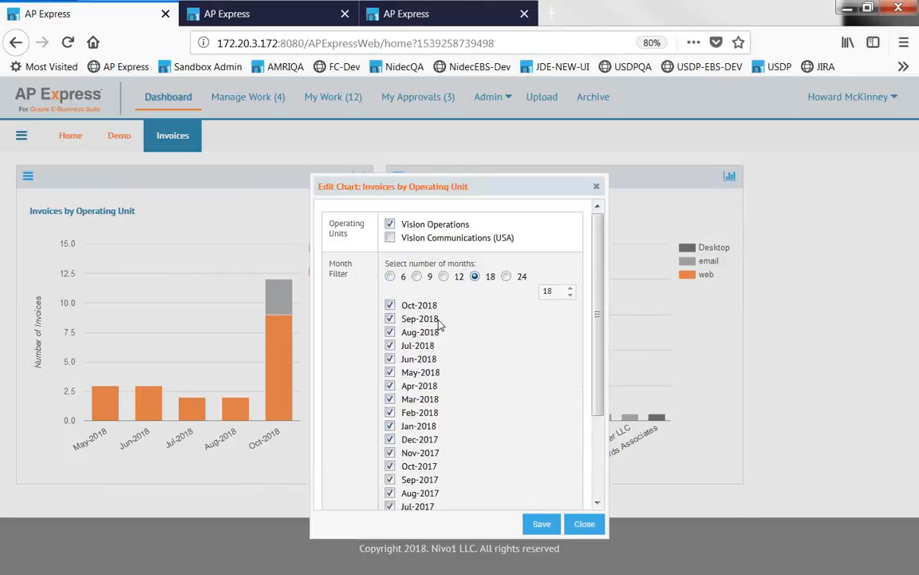
left_click(540, 524)
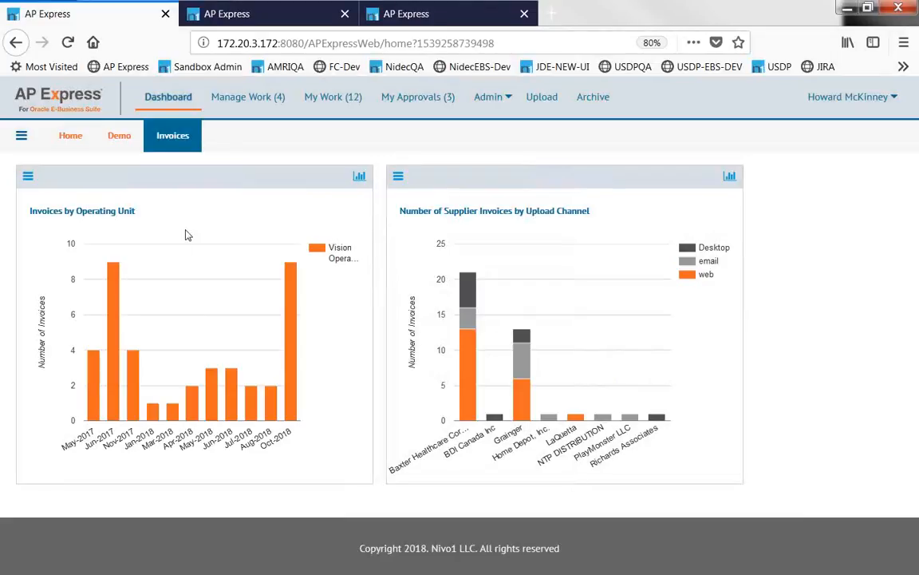
left_click(28, 176)
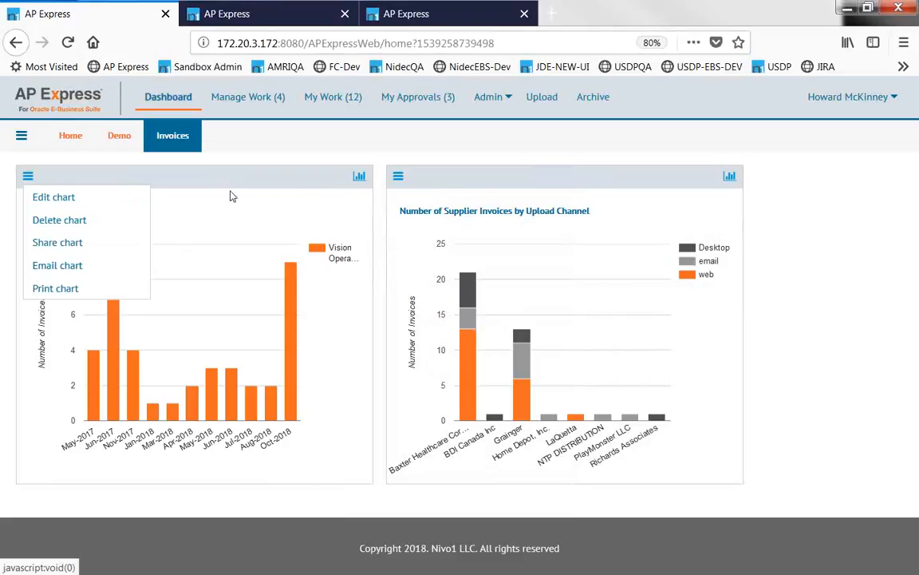
left_click(354, 184)
left_click(356, 182)
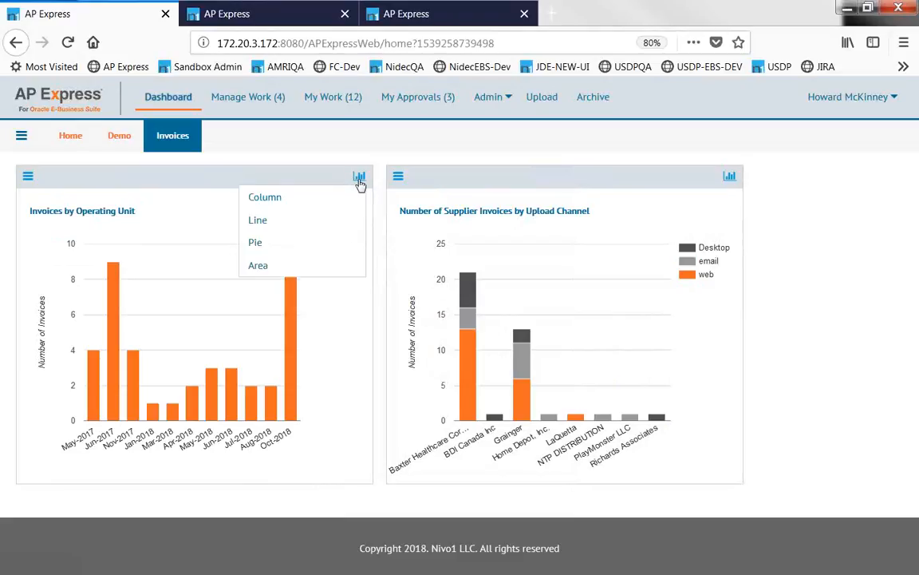
left_click(255, 244)
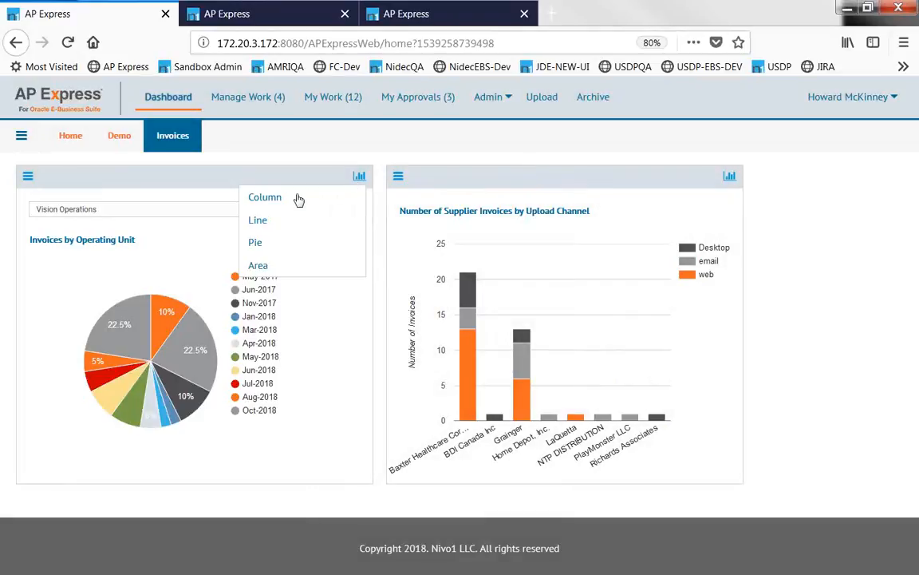
left_click(299, 199)
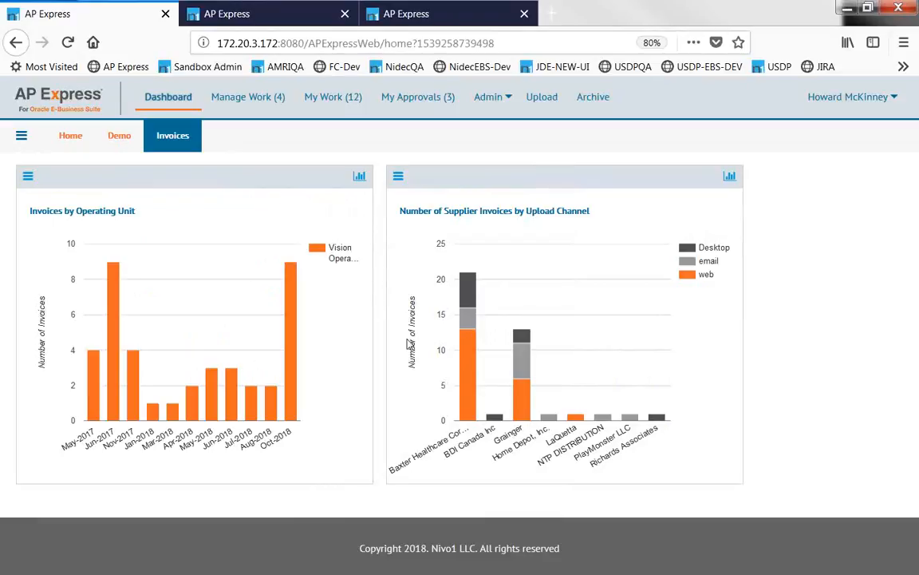
mouse_move(474, 355)
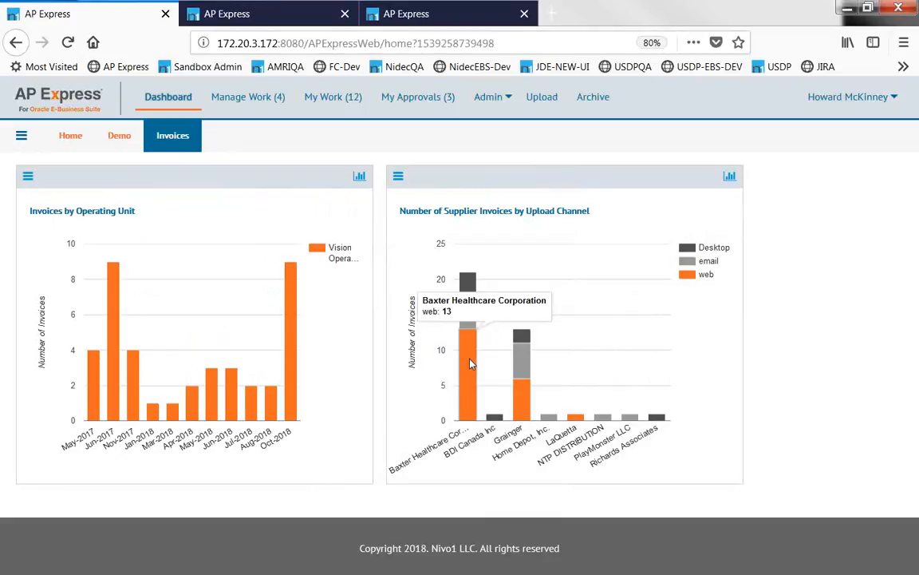
In the Baxter Healthcare web invoice report, move Invoice Amount before Invoice Date, then close the report.
left_click(471, 364)
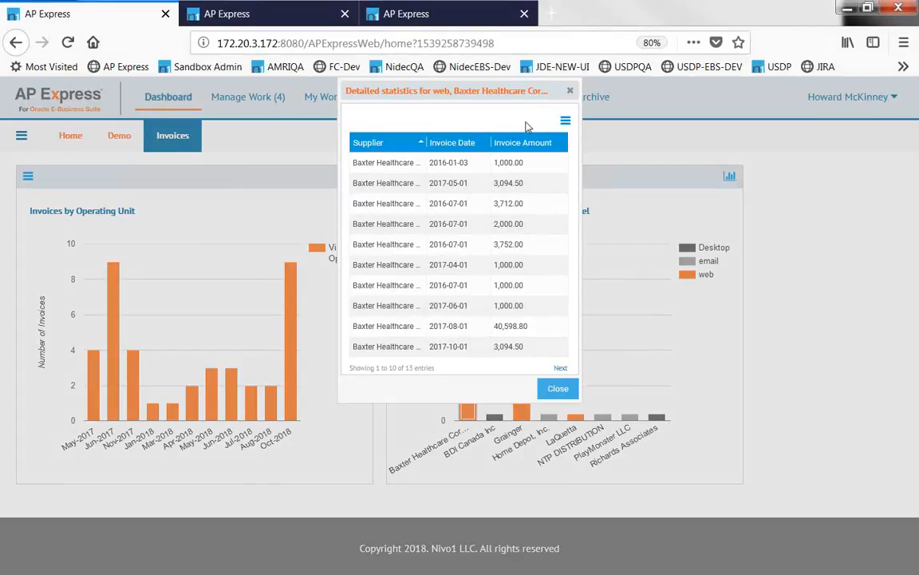
left_click(566, 121)
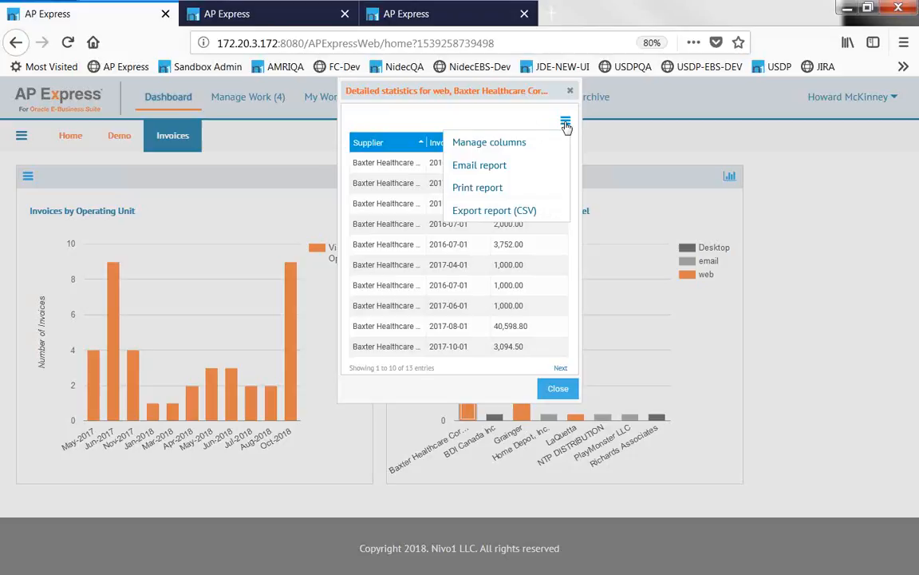
left_click(507, 143)
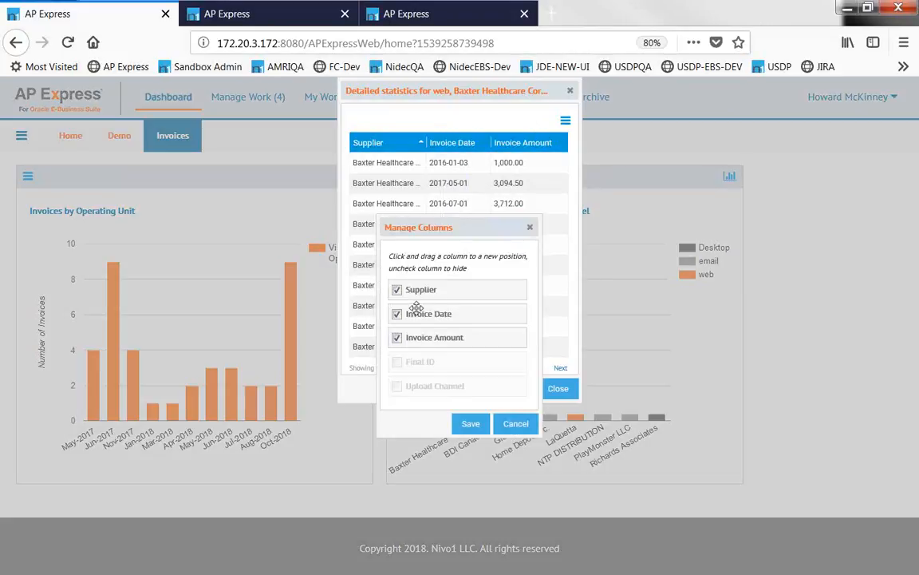
left_click(399, 364)
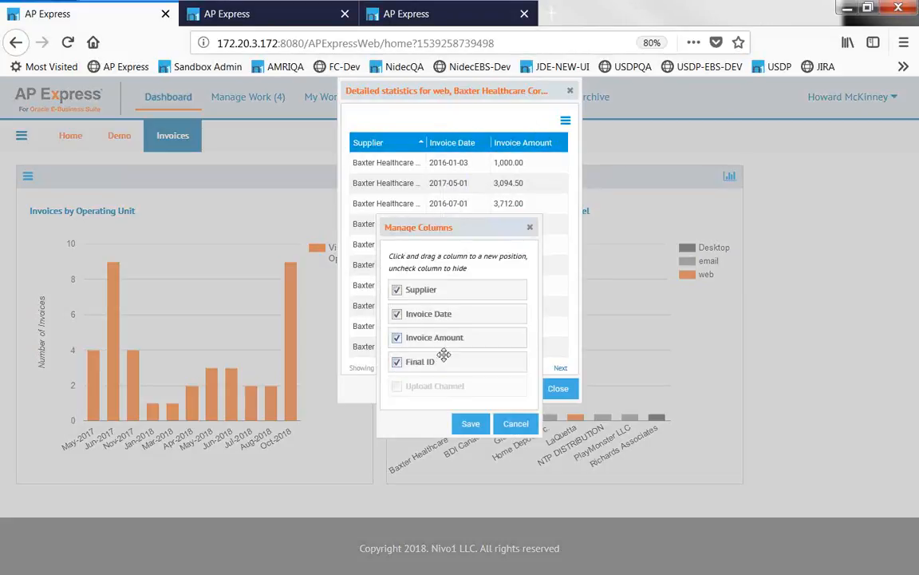
left_click(398, 364)
left_click_drag(429, 338, 423, 310)
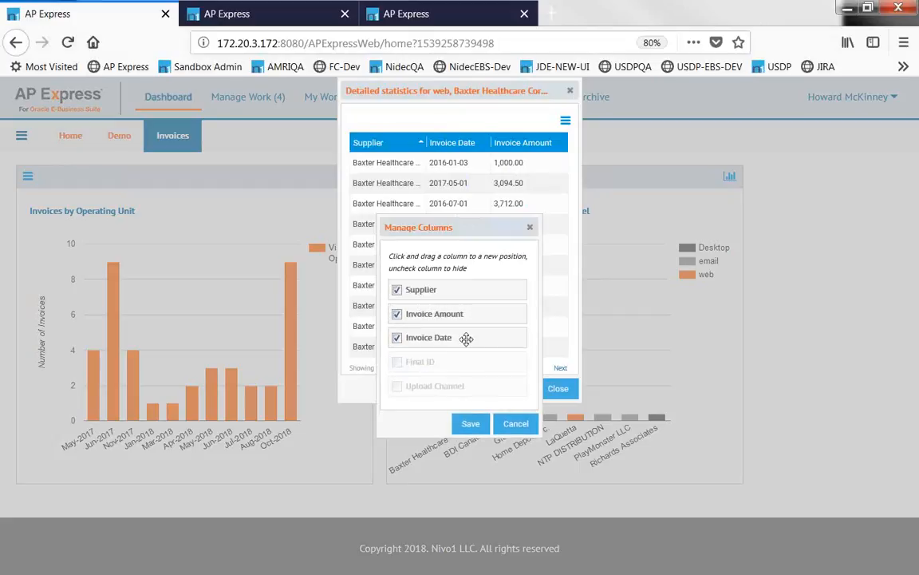
left_click(471, 424)
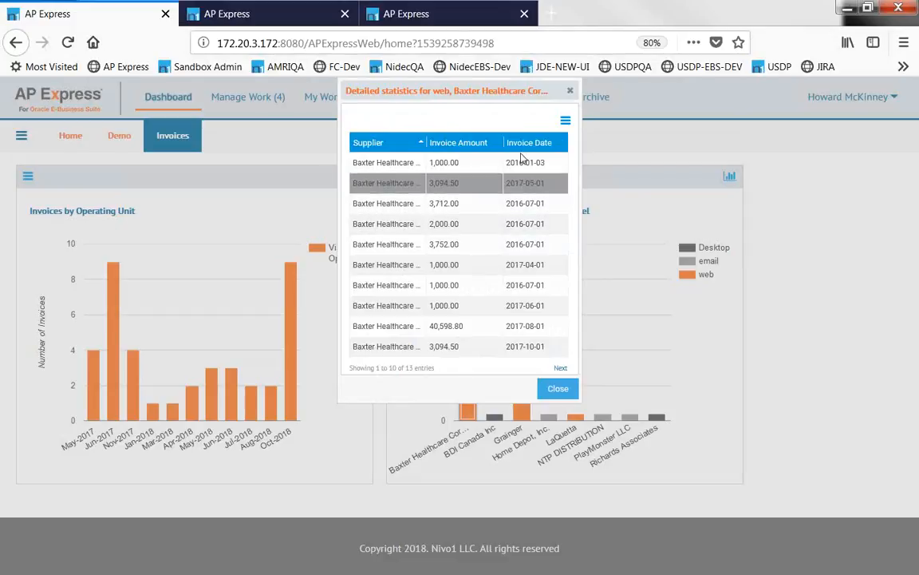
left_click(565, 122)
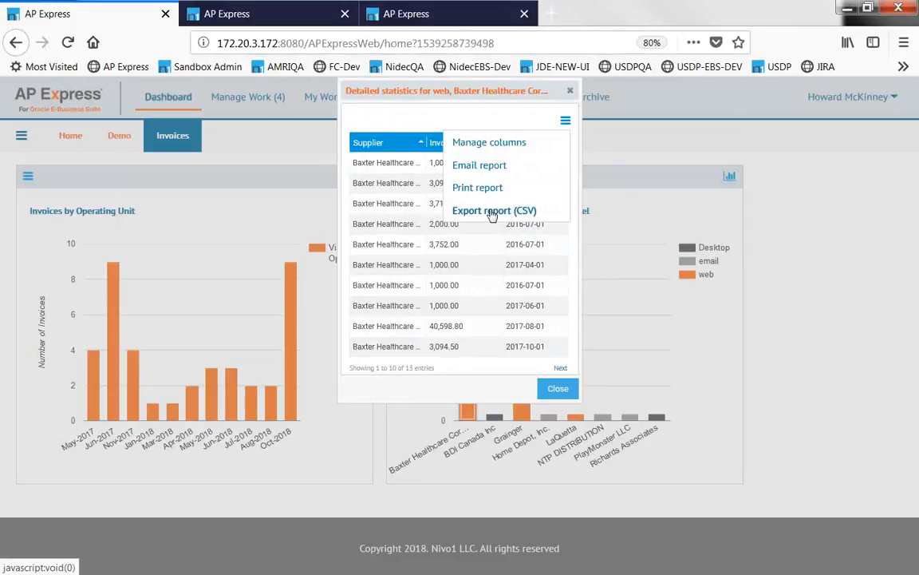
left_click(556, 391)
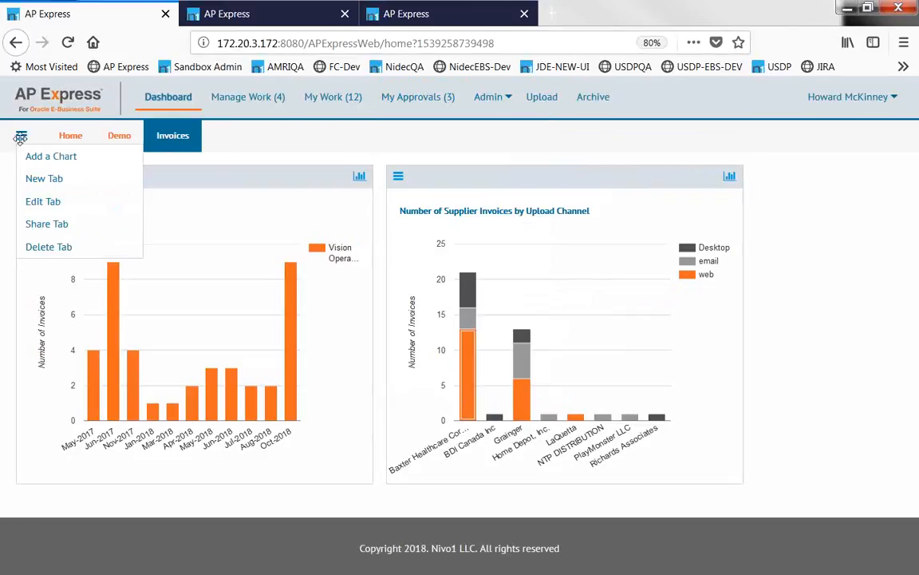
Return to the Home dashboard tab, then switch to the JD Edwards browser tab.
left_click(70, 138)
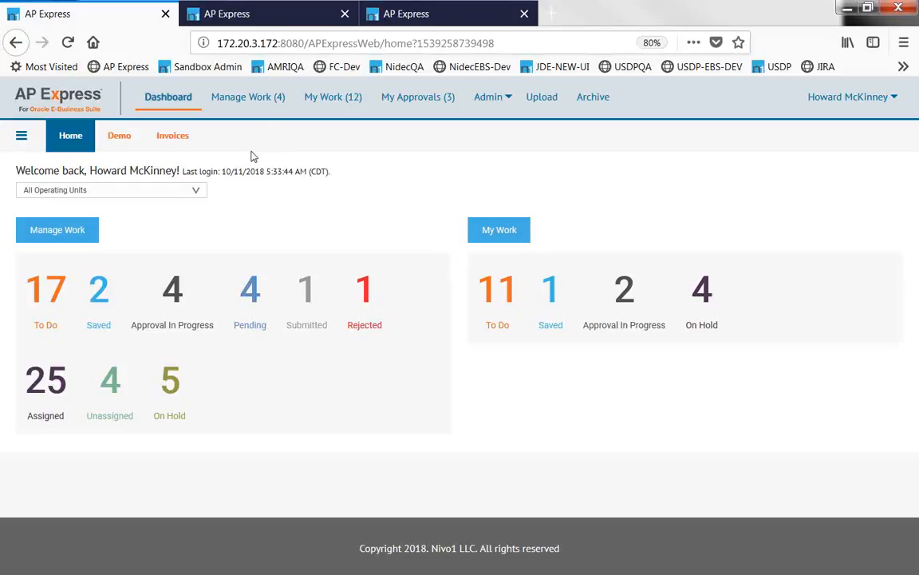
left_click(241, 14)
Log out and sign back in to the JD Edwards instance with the saved e-mail and password.
left_click(286, 96)
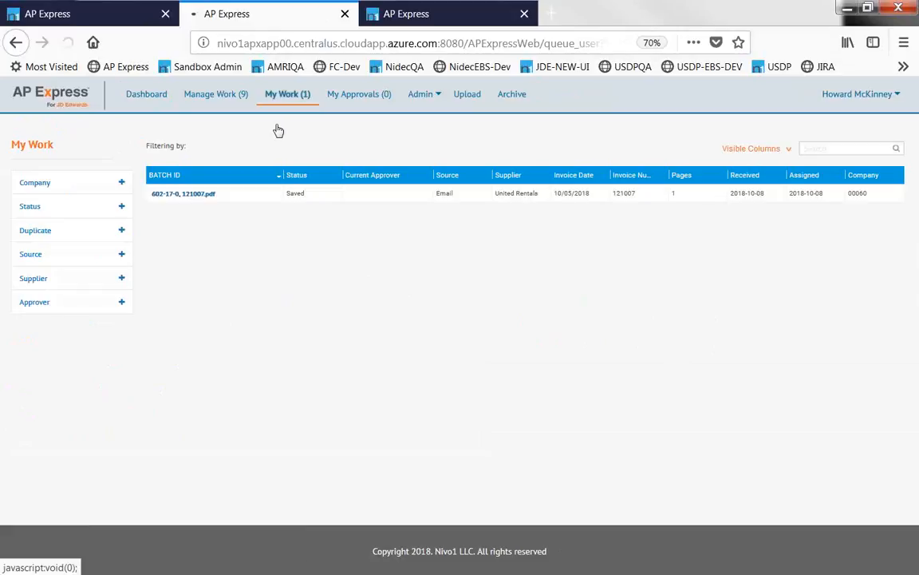
left_click(282, 322)
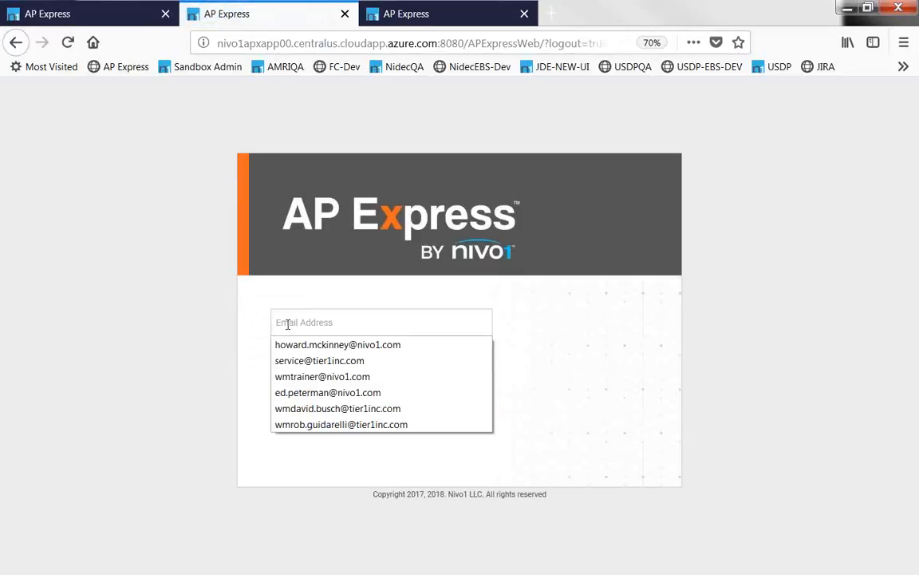
left_click(303, 349)
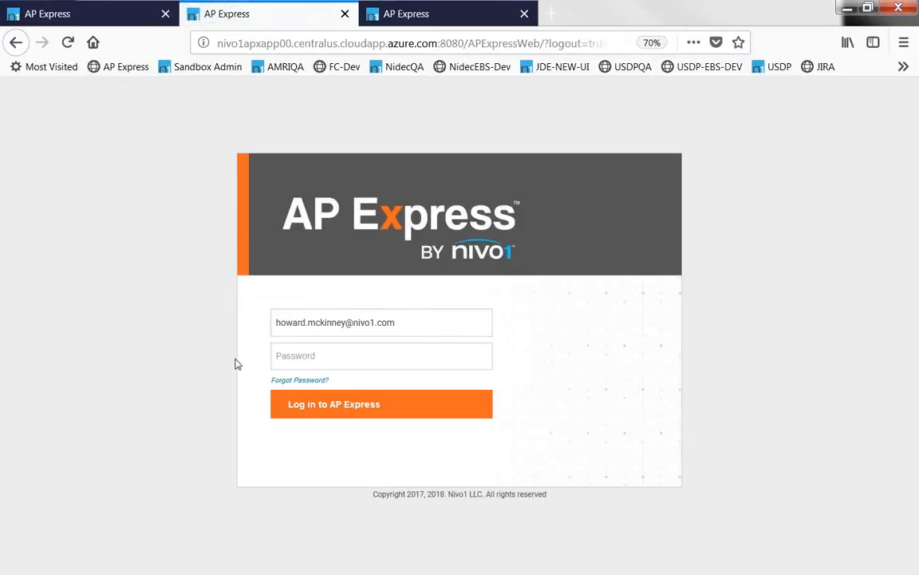
key("Tab")
left_click(265, 365)
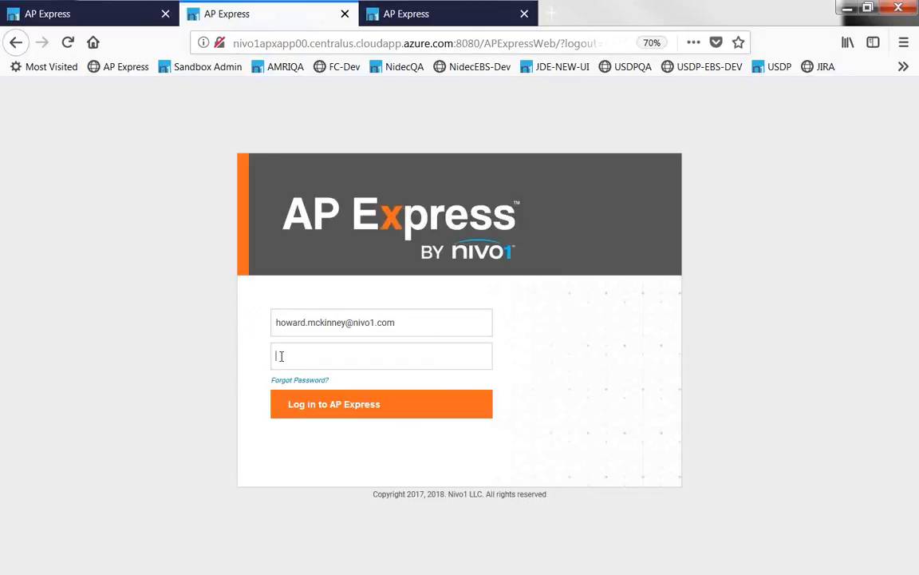
left_click(280, 355)
type("*")
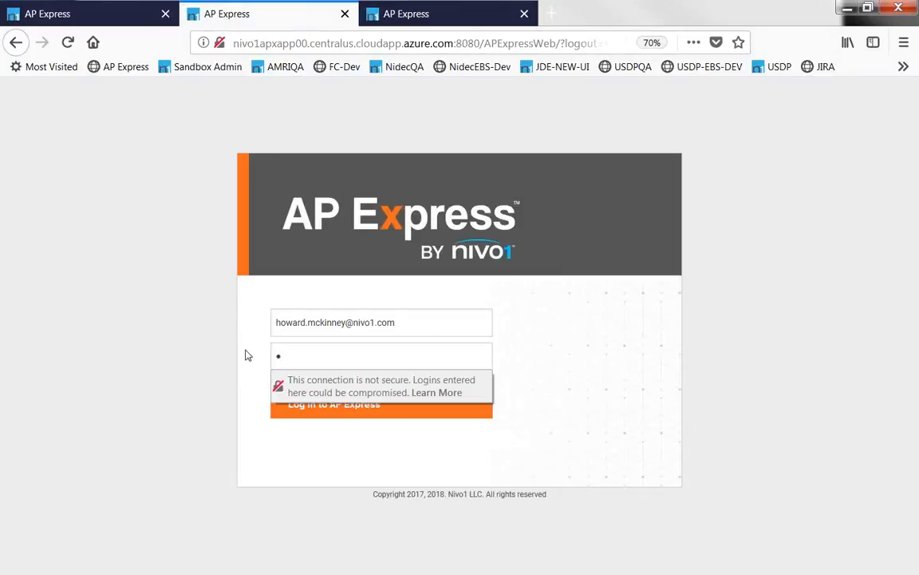
type("******")
key("Return")
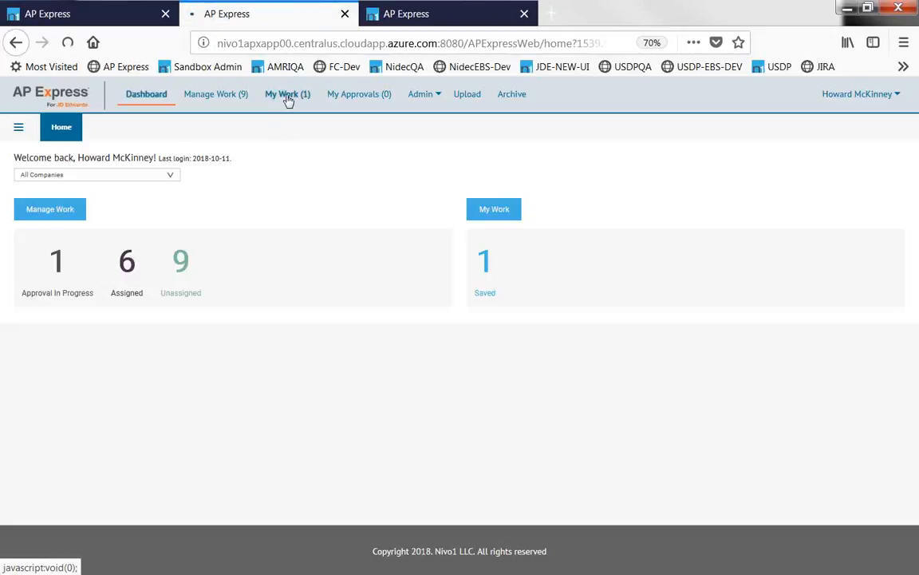
Open batch 602-17-0 from My Work and bring up invoice 121007 for entry.
left_click(288, 96)
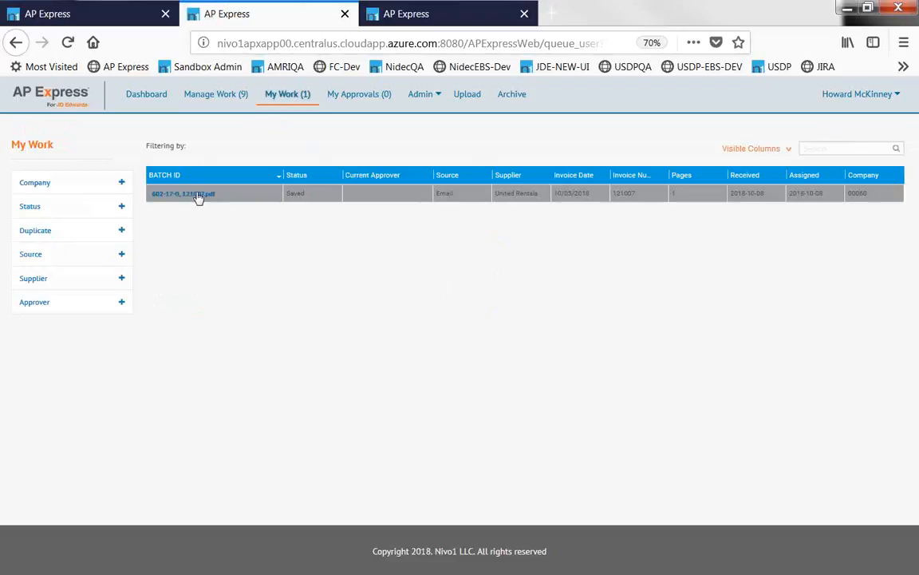
left_click(198, 196)
double_click(226, 267)
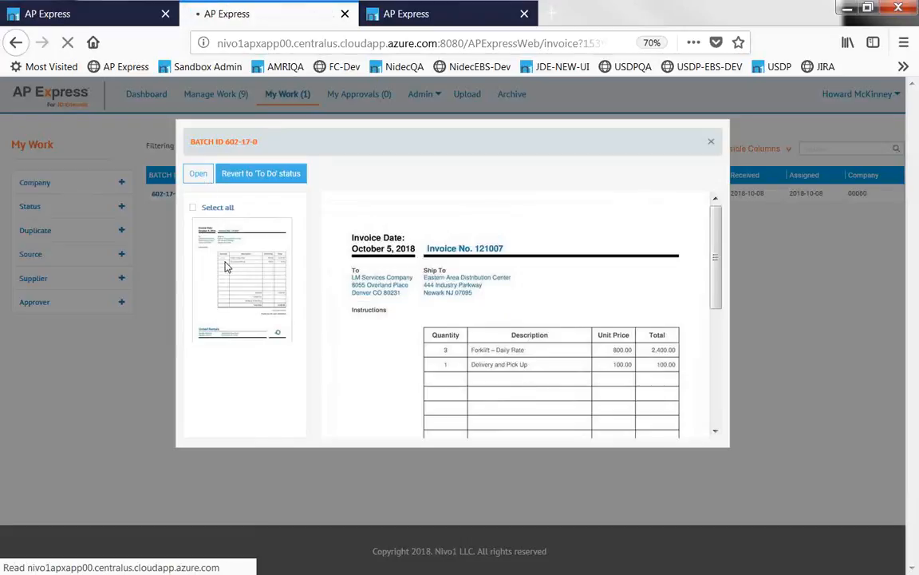
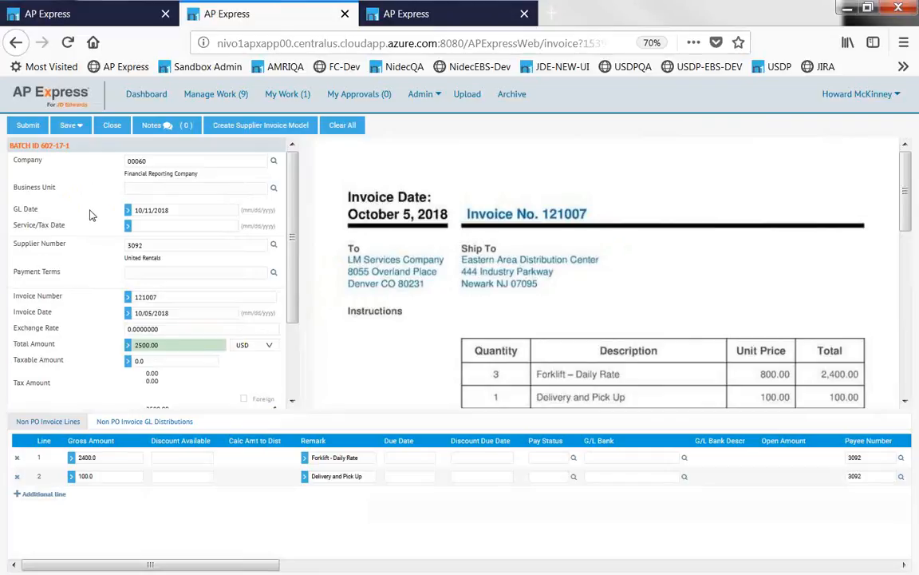
Switch from the JD Edwards invoice to the Oracle E-Business Suite AP Express dashboard tab.
left_click(94, 14)
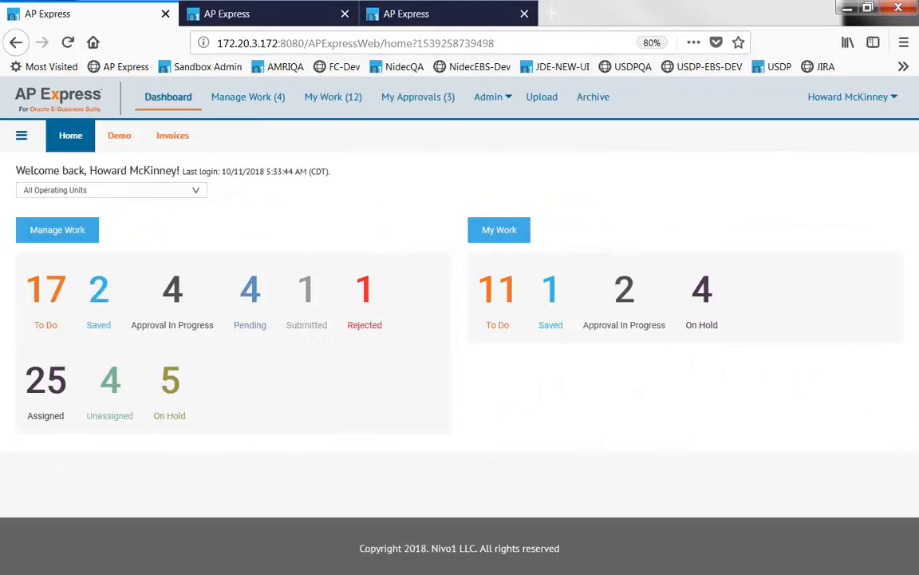